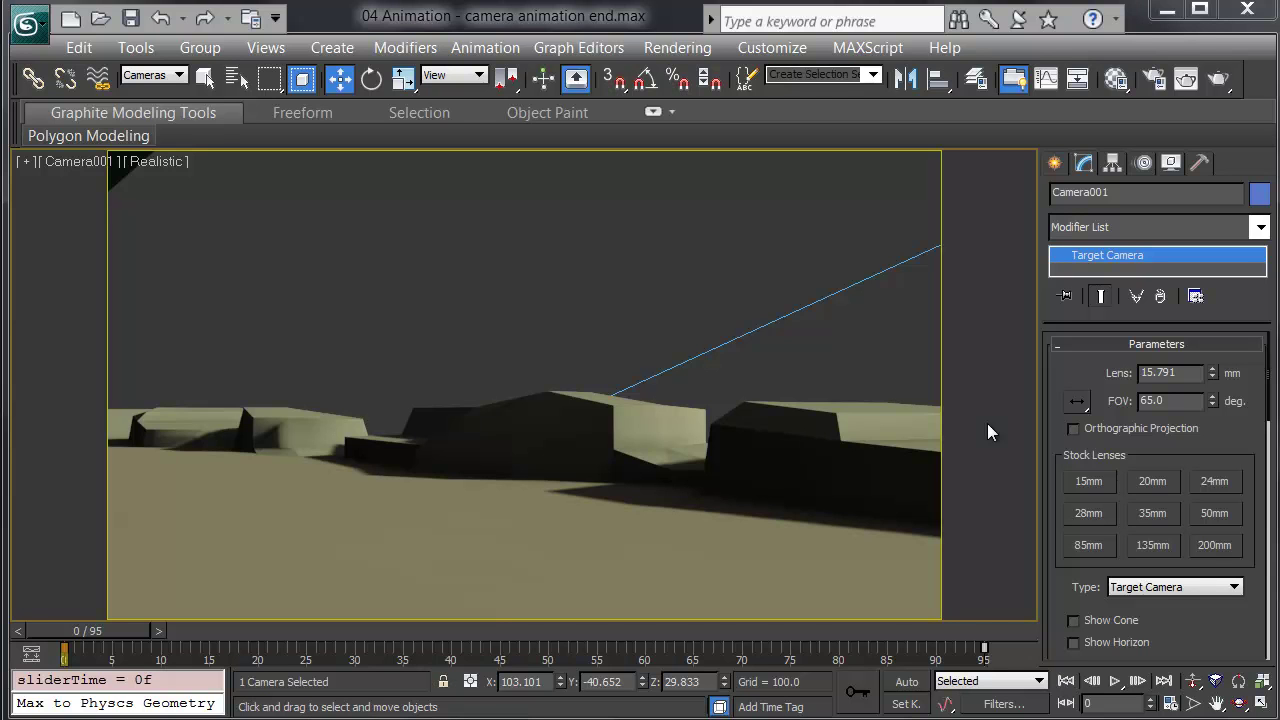
Play the finished scene's animation through the Camera001 view and stop it partway
click(1116, 686)
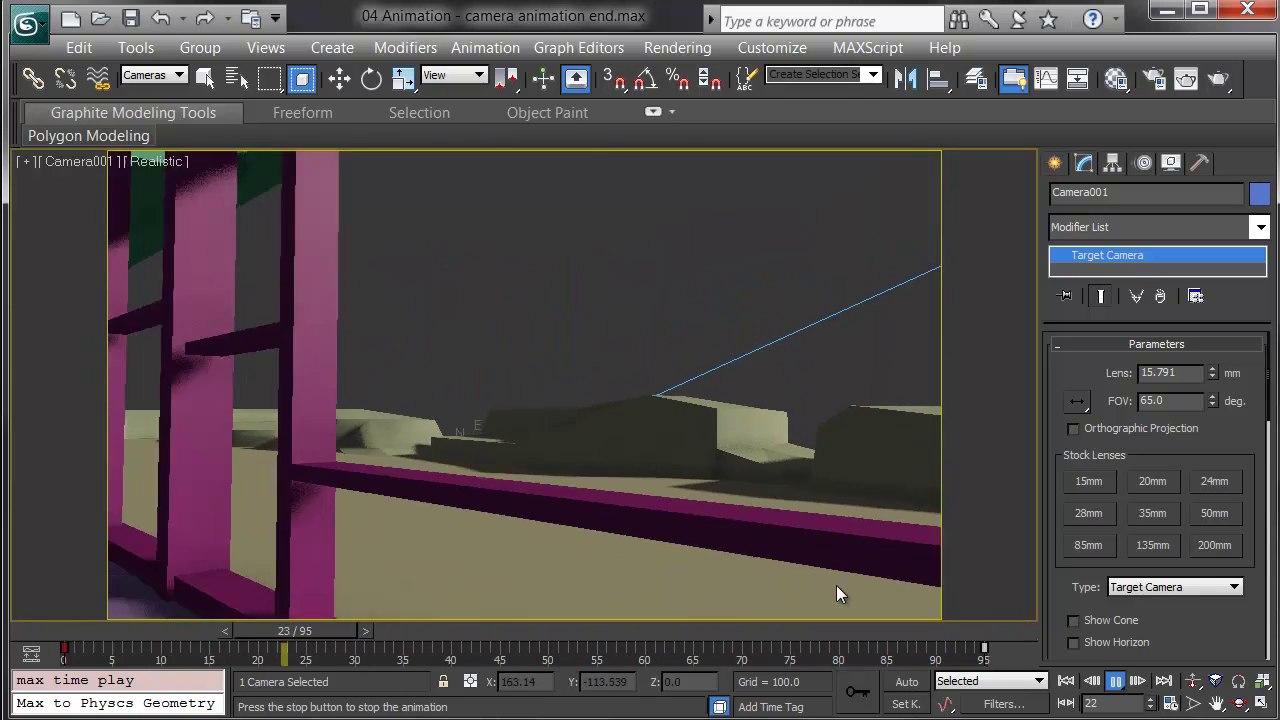
click(1116, 681)
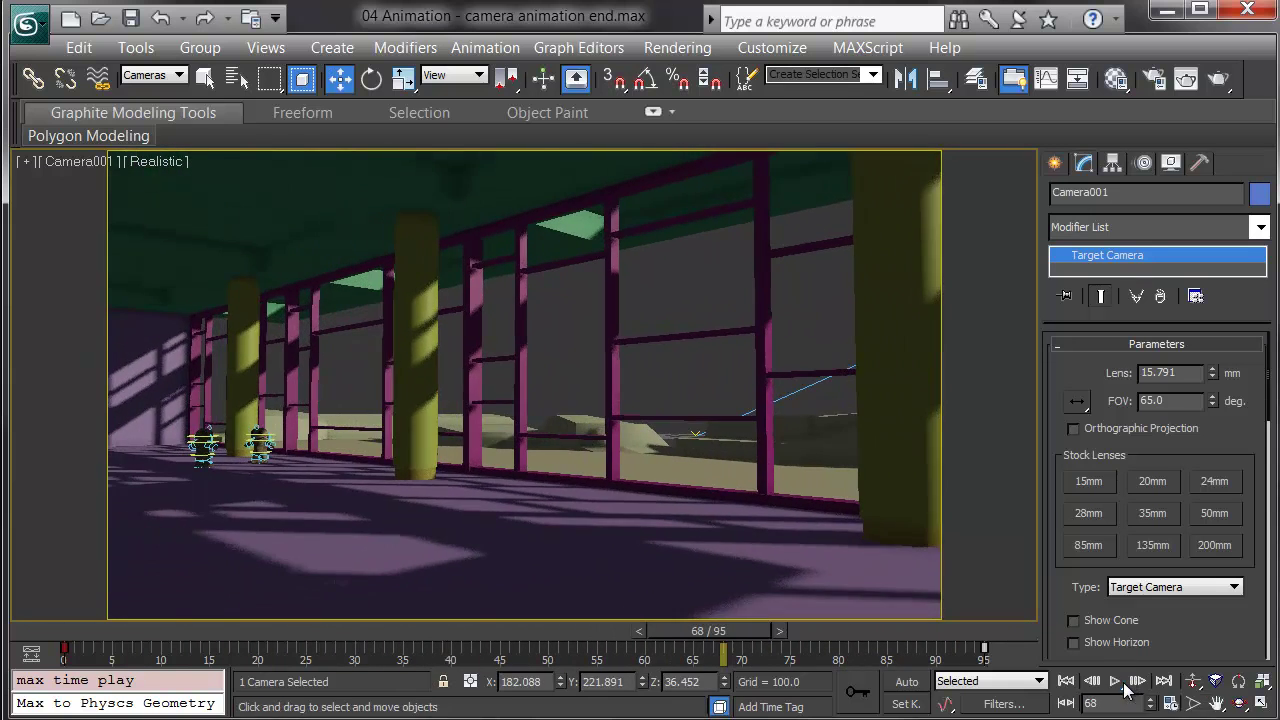
Open the scene 04 Animation - camera animation start.max and display the perspective view in wireframe
click(27, 24)
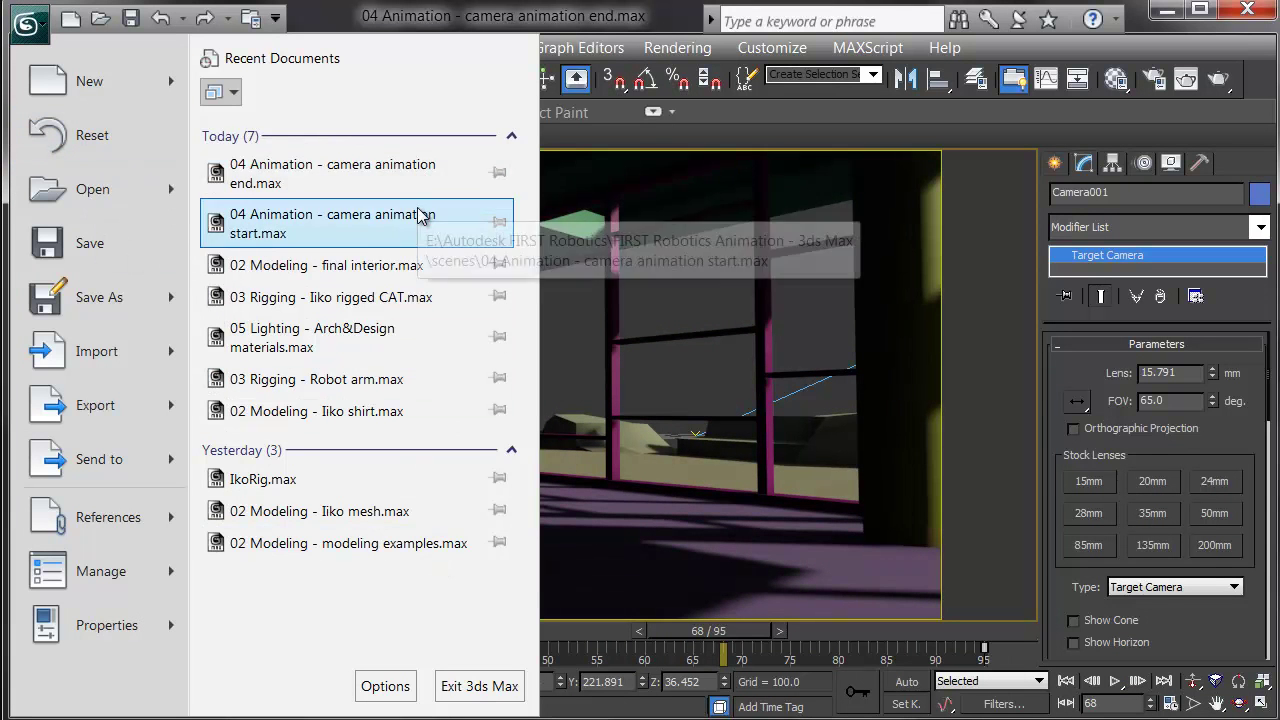
key(Escape)
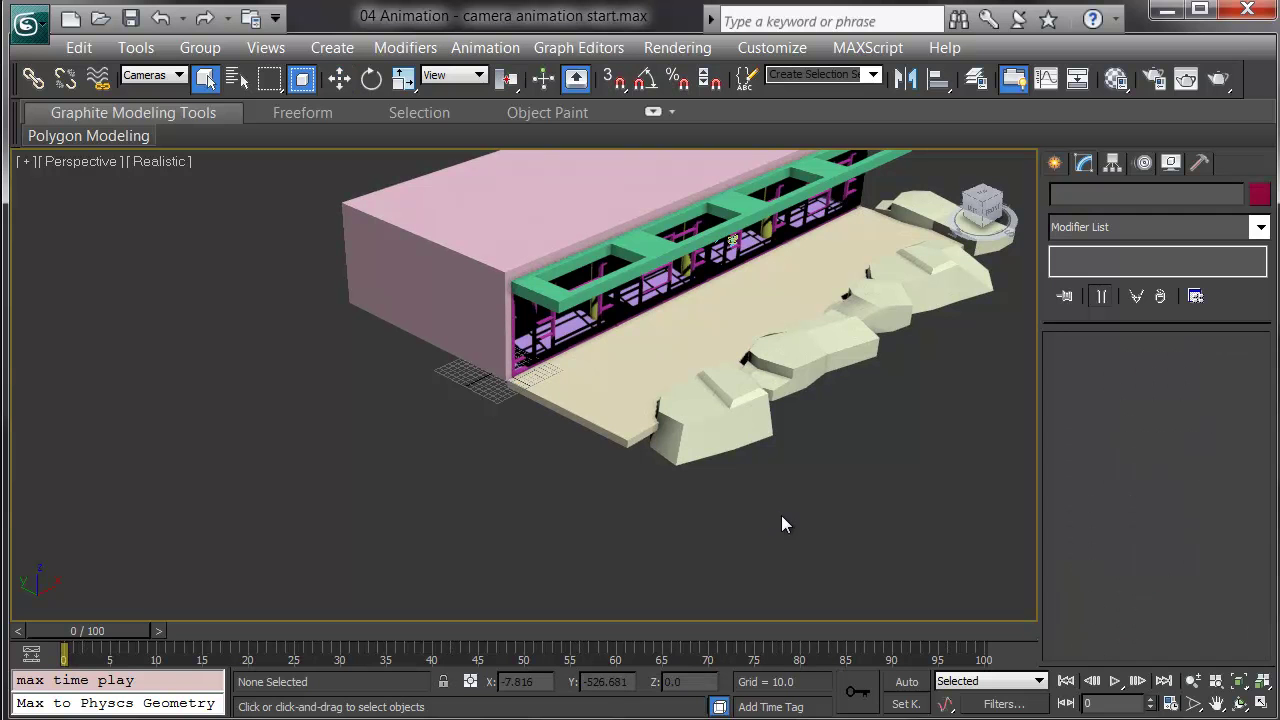
middle_drag(843, 425, 686, 470)
key(F3)
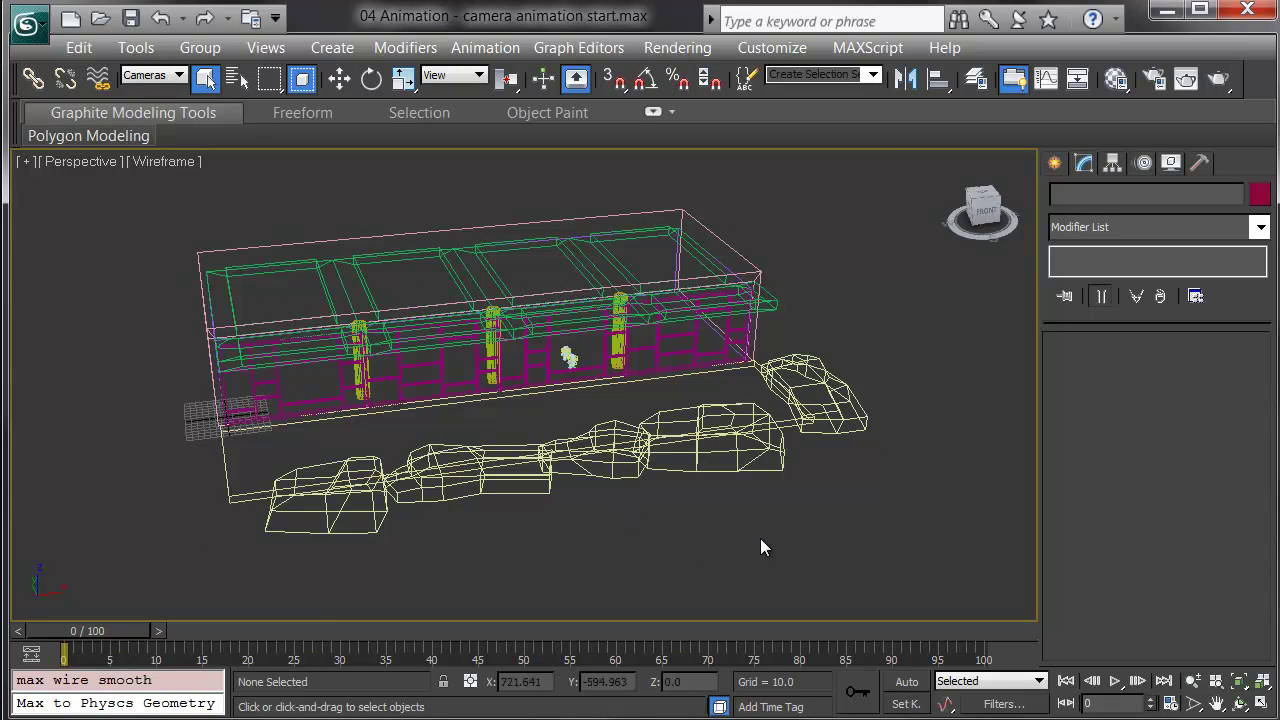
Create a standard target camera outside the building, in front of the rocks and aimed along them, and open its parameters for editing
click(1054, 163)
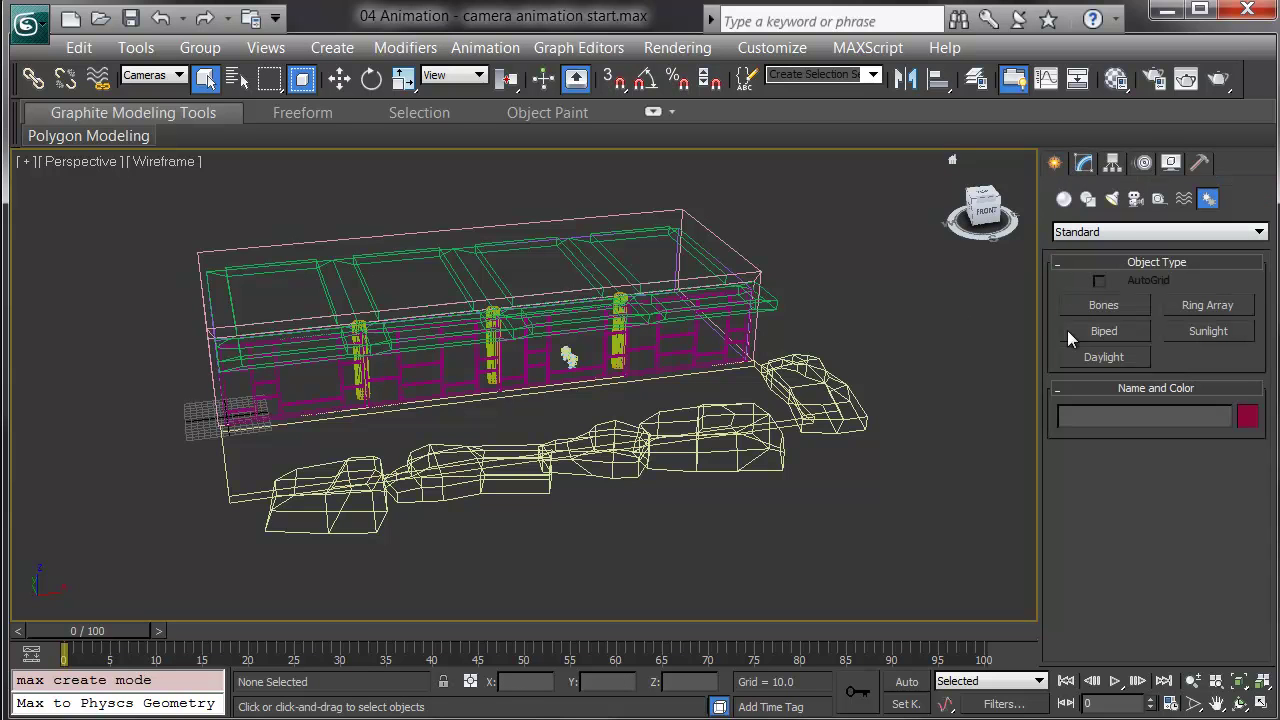
click(1136, 199)
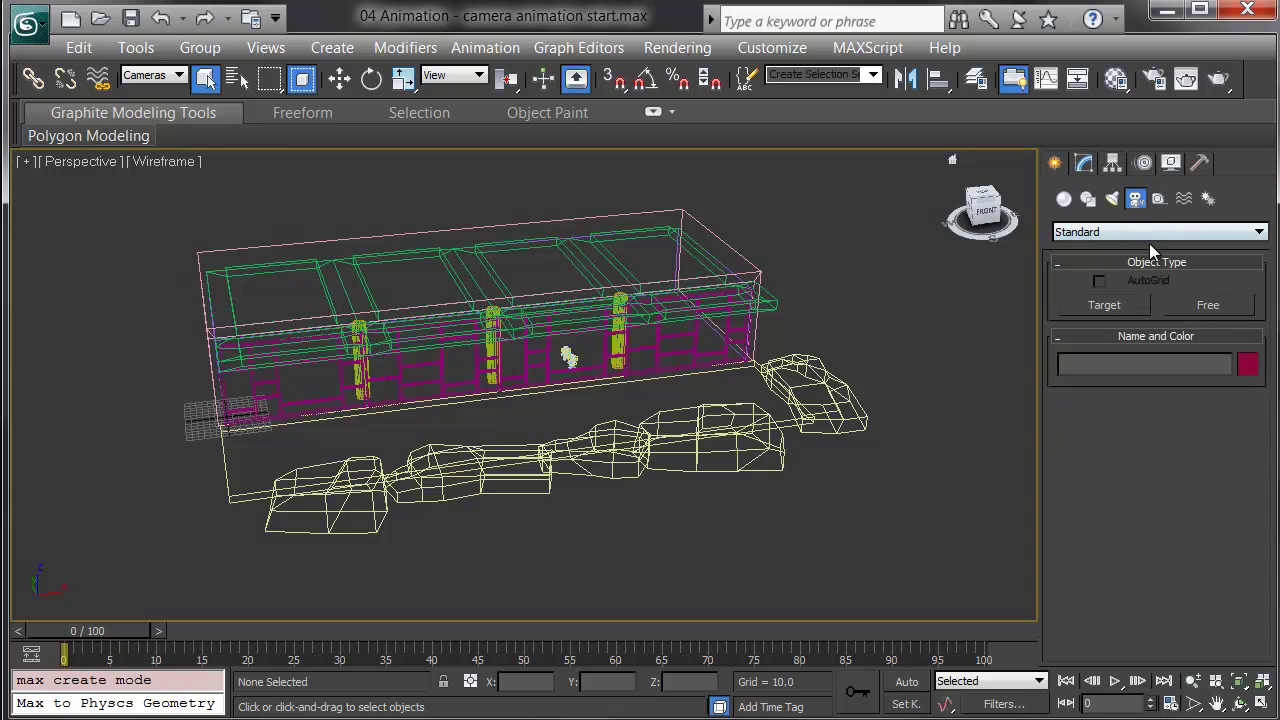
click(1131, 303)
drag(423, 552, 789, 490)
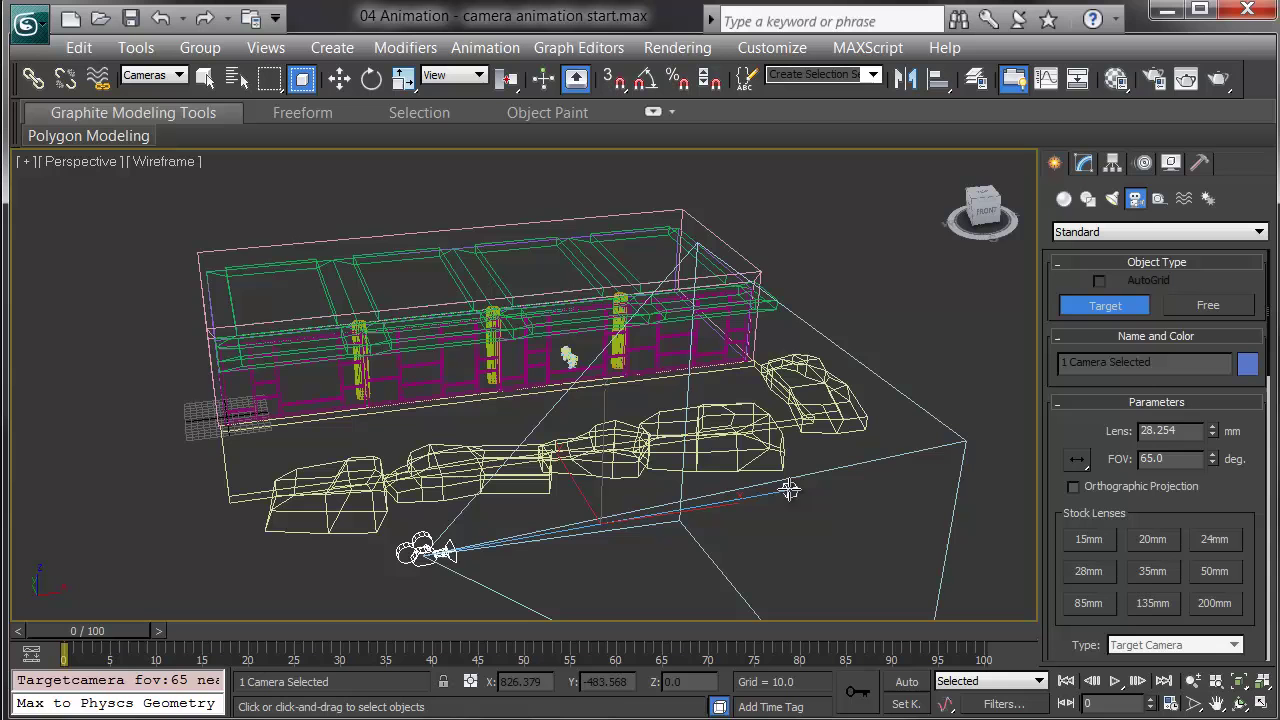
right_click(866, 412)
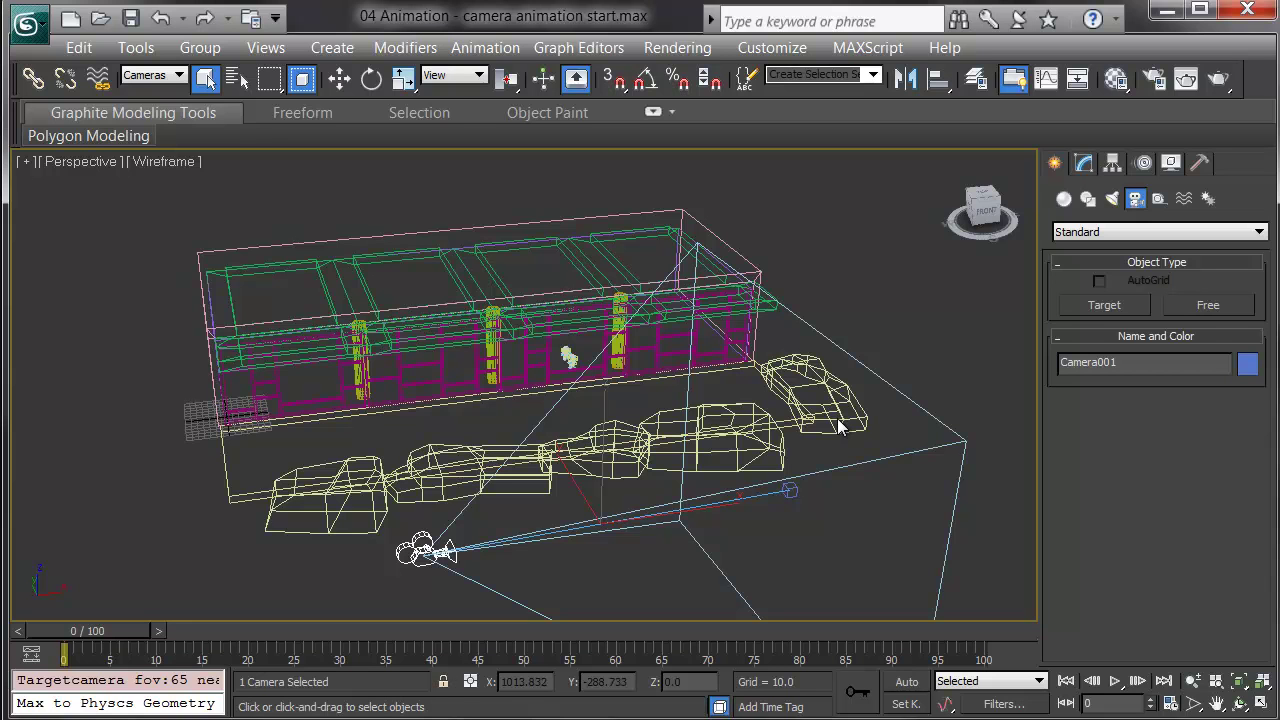
click(1084, 162)
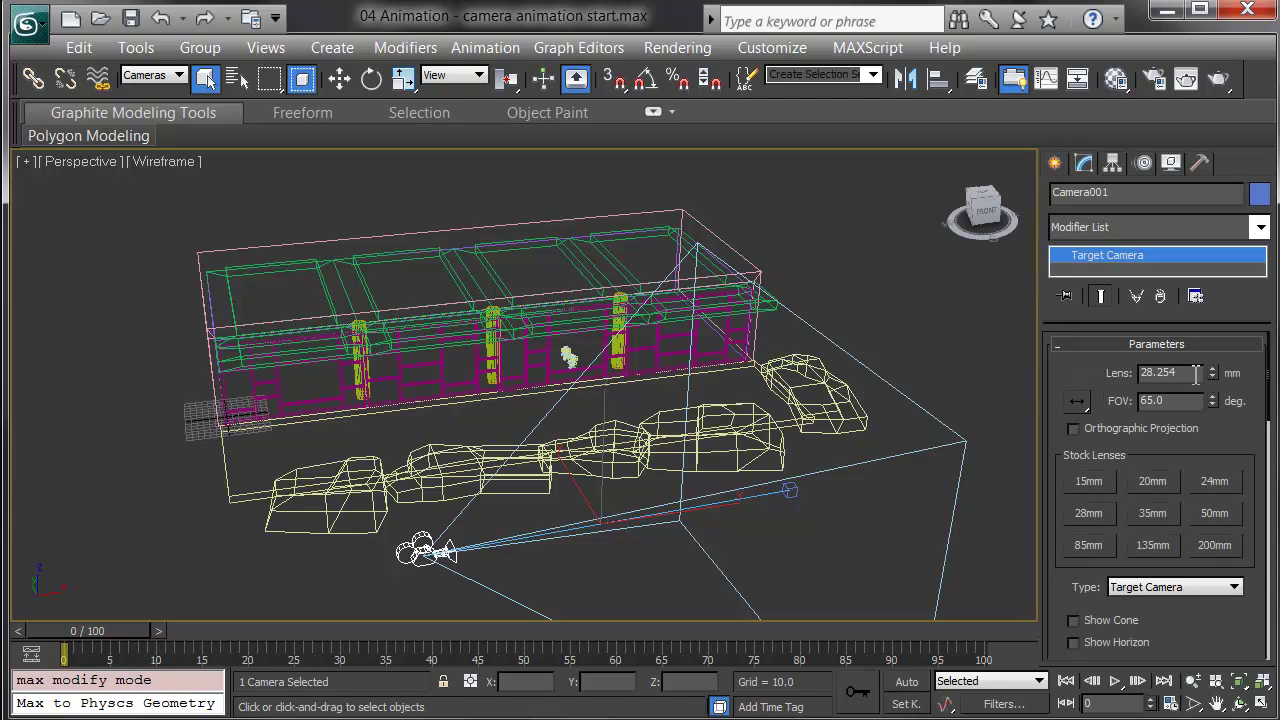
Switch to a top view of the whole scene, hide the grid and restrict the selection filter to Cameras
alt+middle_drag(852, 456, 786, 440)
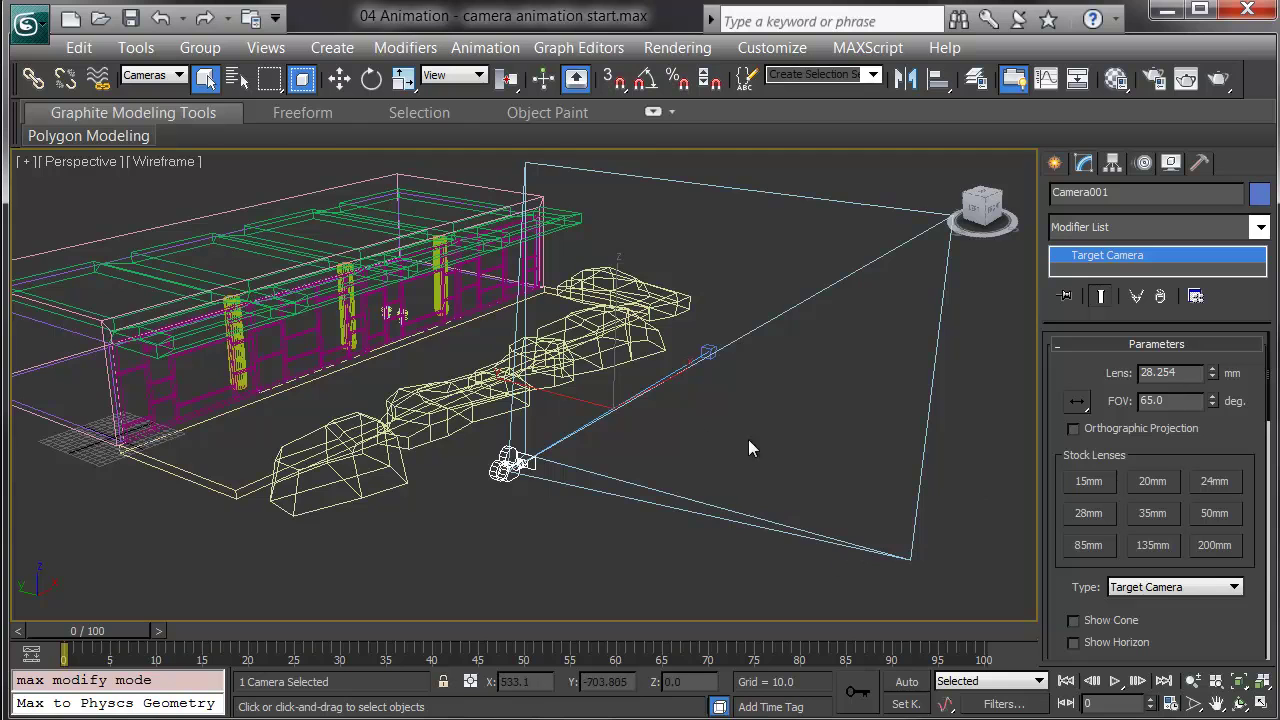
alt+middle_drag(693, 471, 693, 482)
key(t)
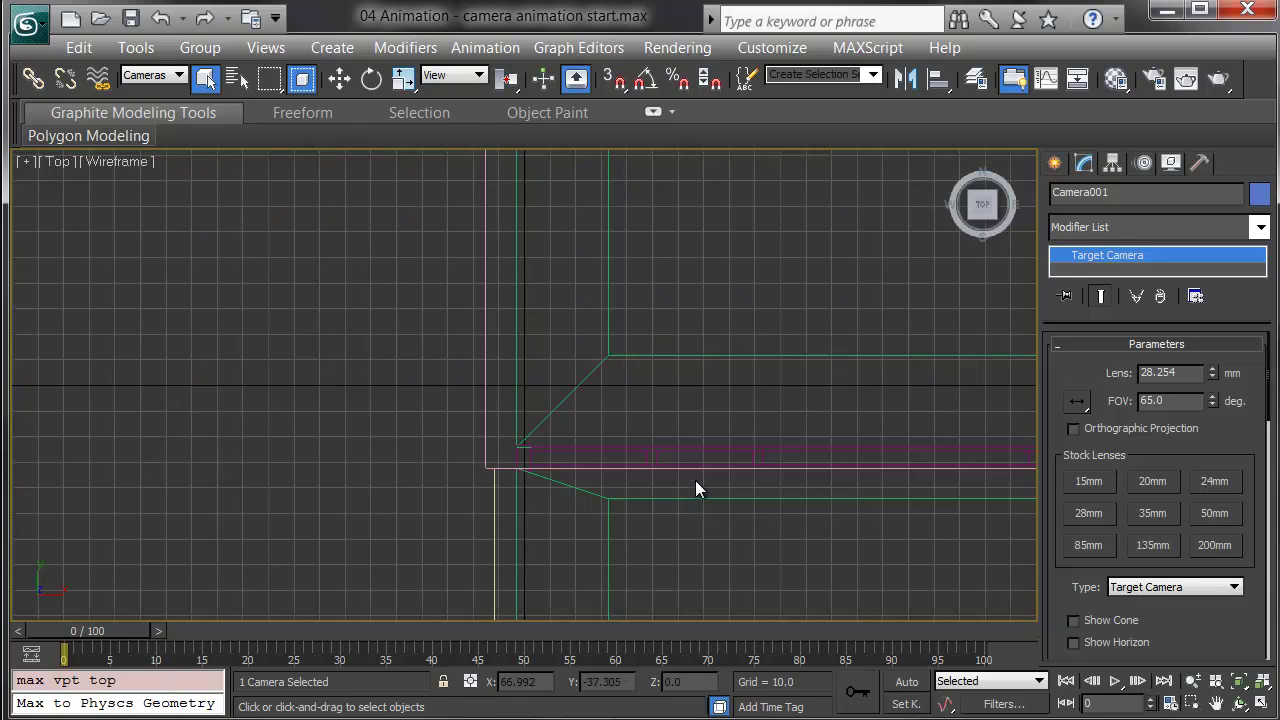
key(z)
middle_drag(695, 480, 628, 486)
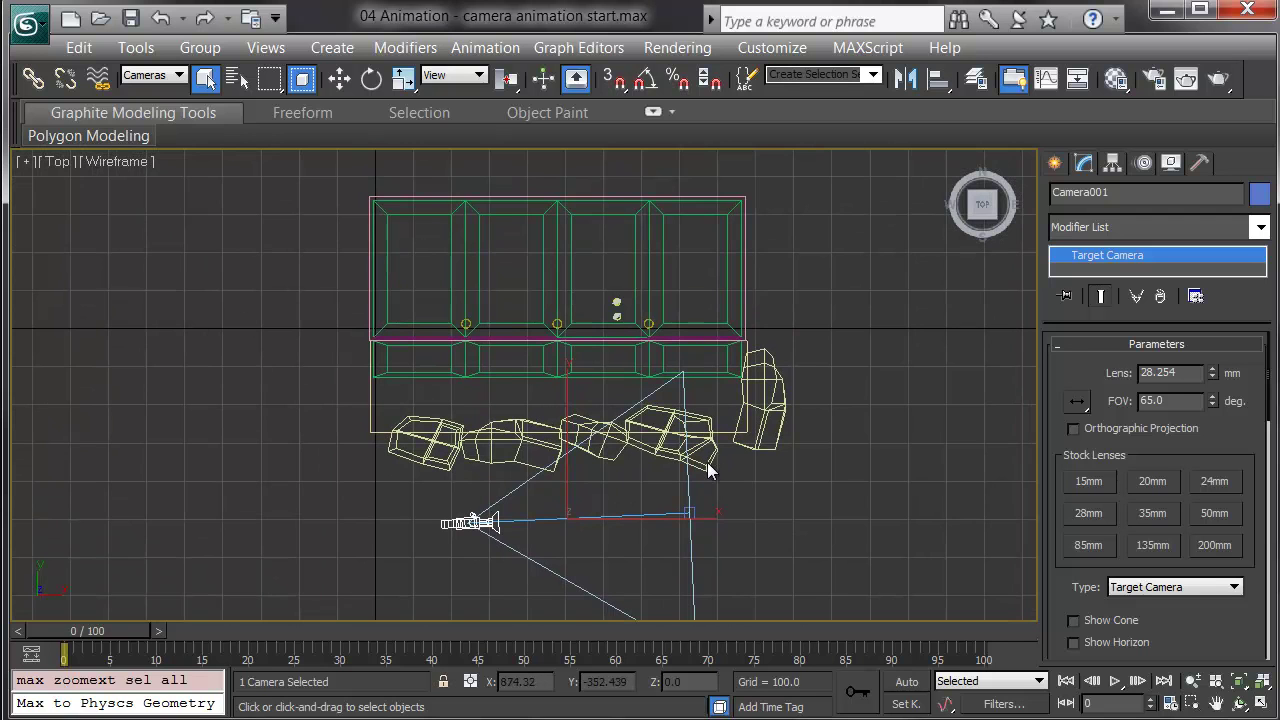
key(g)
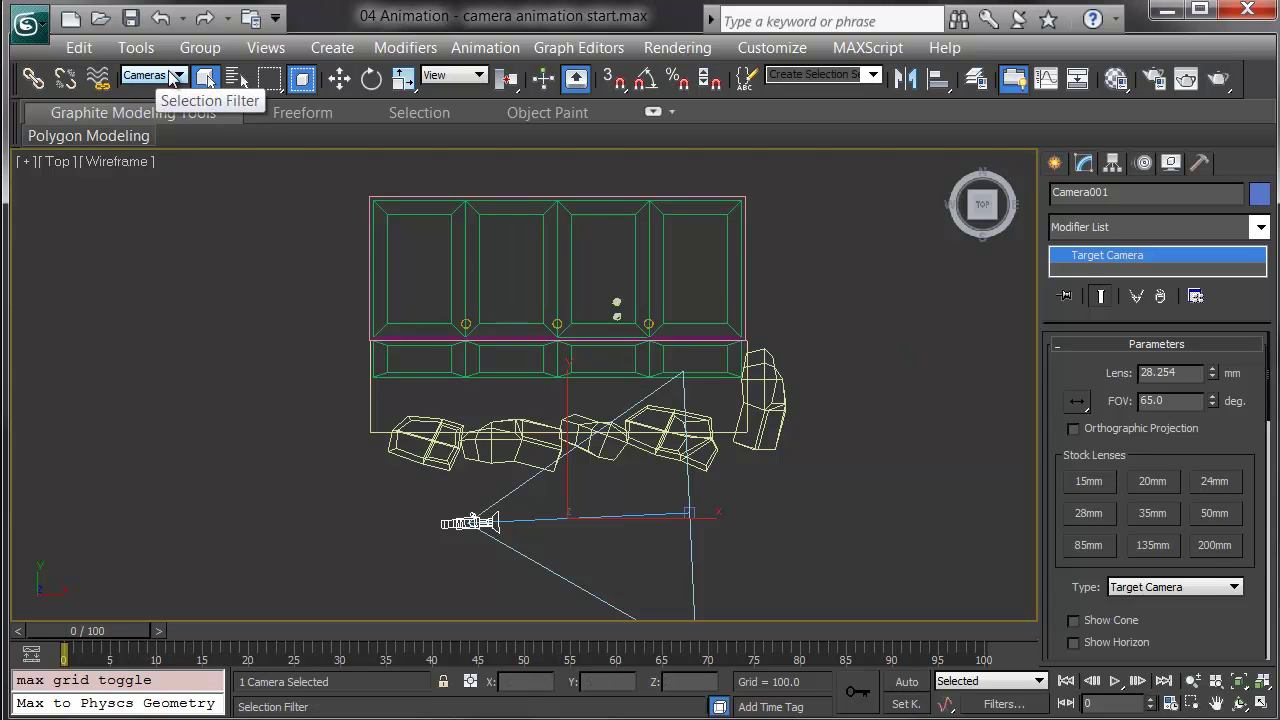
click(170, 77)
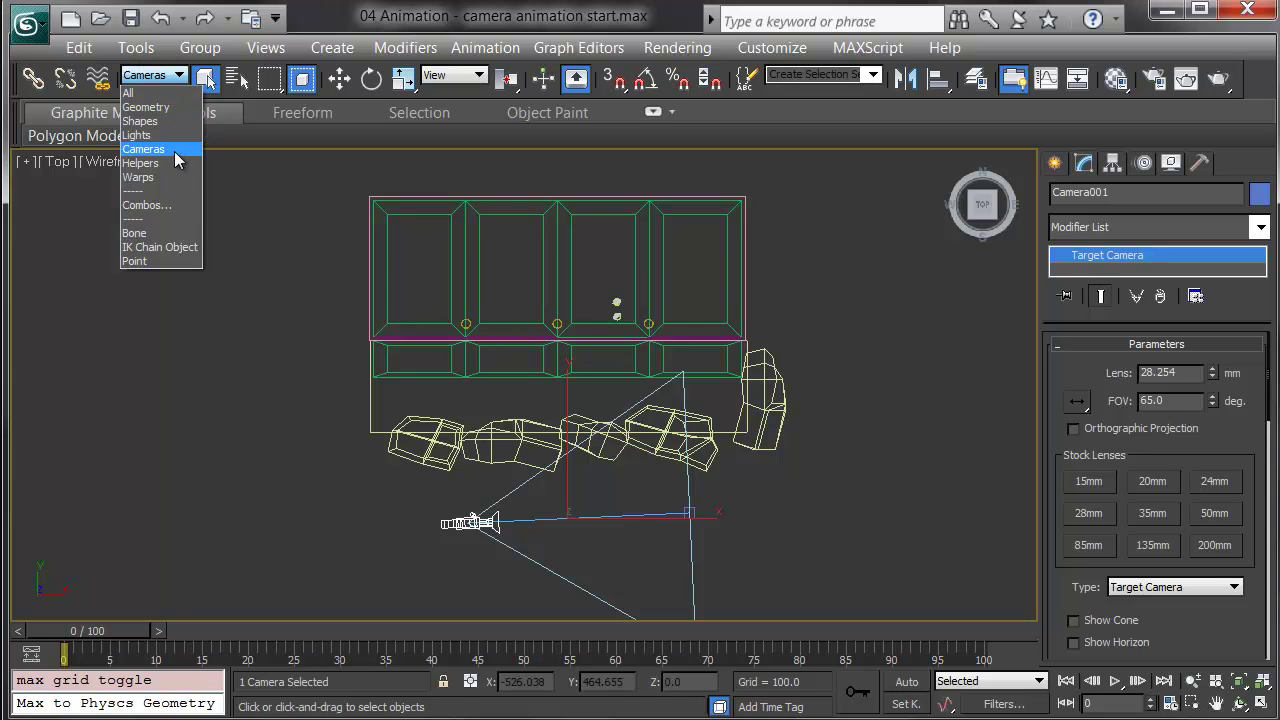
click(174, 150)
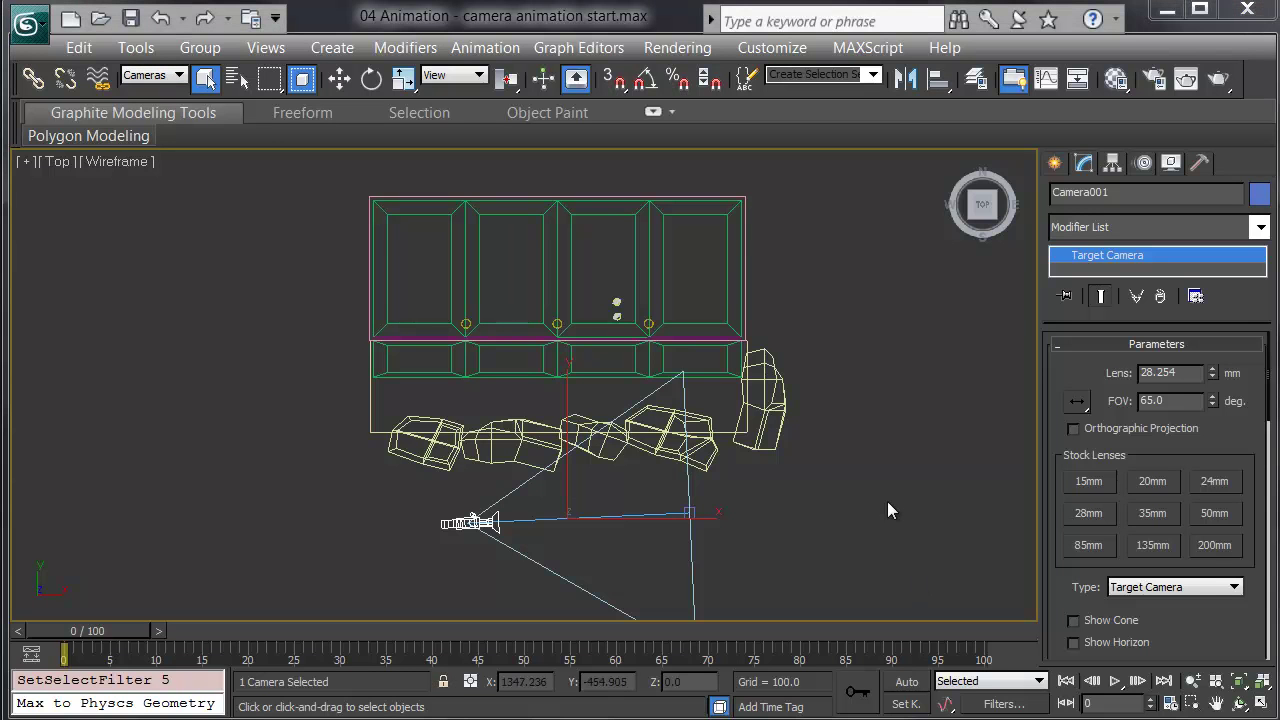
Move the camera inside the building behind the windows and its target to about X 502.8, Y -336.3 by the middle rocks
middle_drag(773, 476, 834, 457)
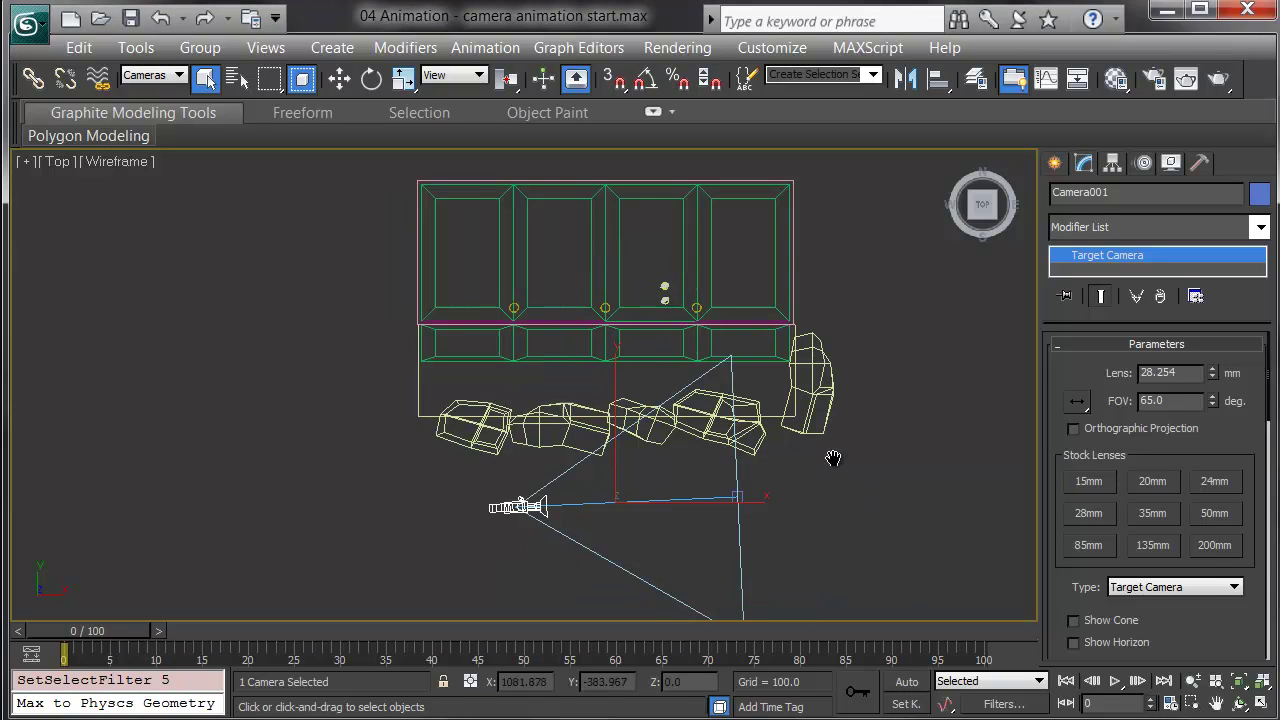
scroll(809, 474, up, 2)
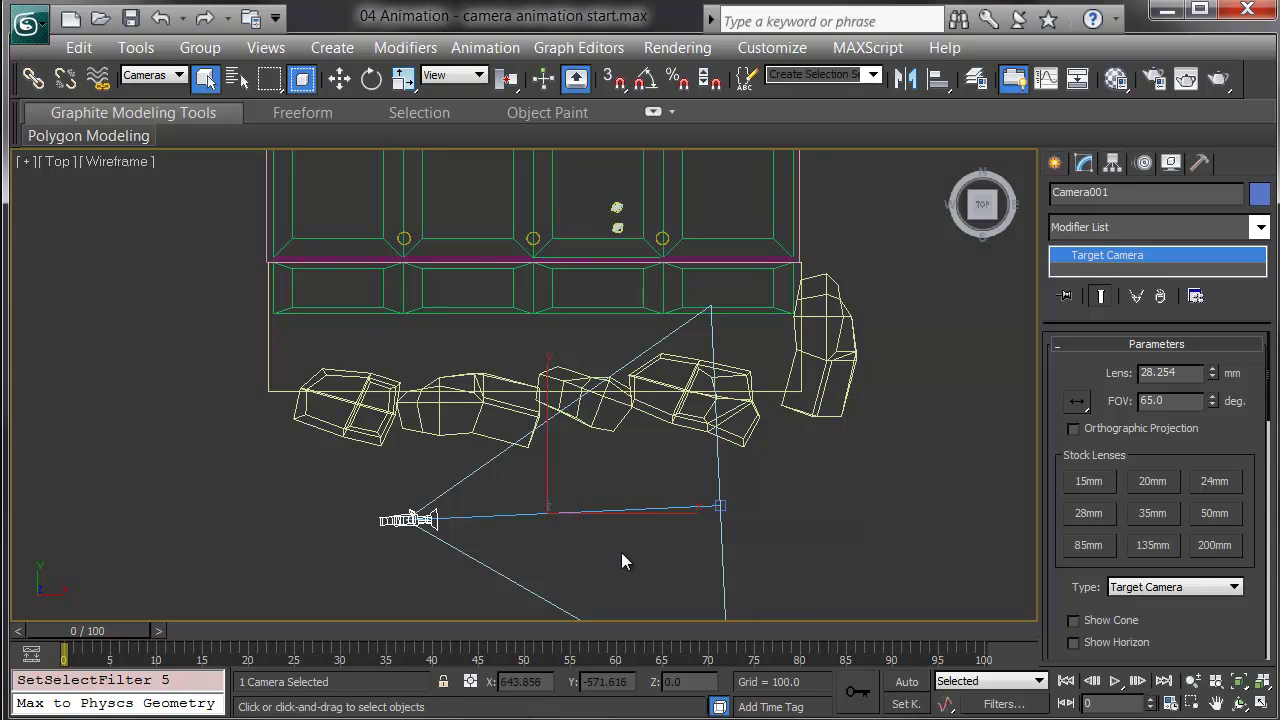
key(w)
drag(452, 474, 489, 175)
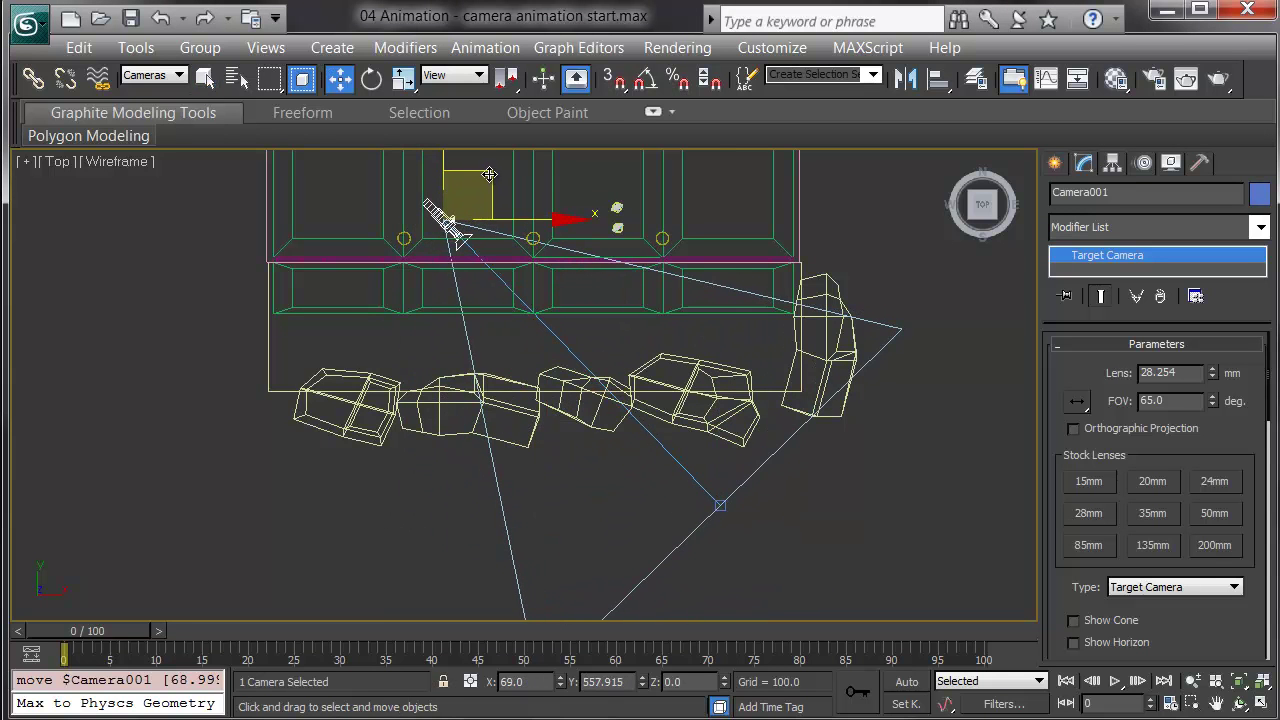
click(719, 506)
drag(756, 497, 582, 417)
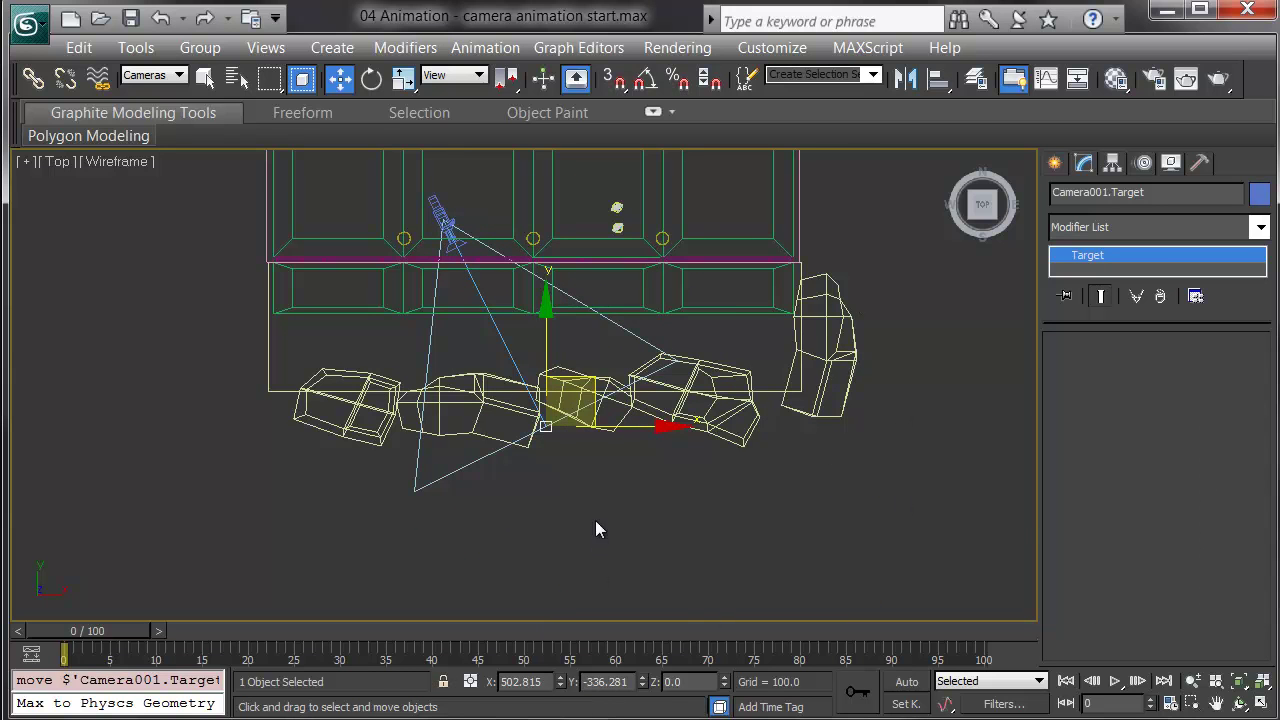
Look through Camera001 and set that view's display mode to Shaded
key(c)
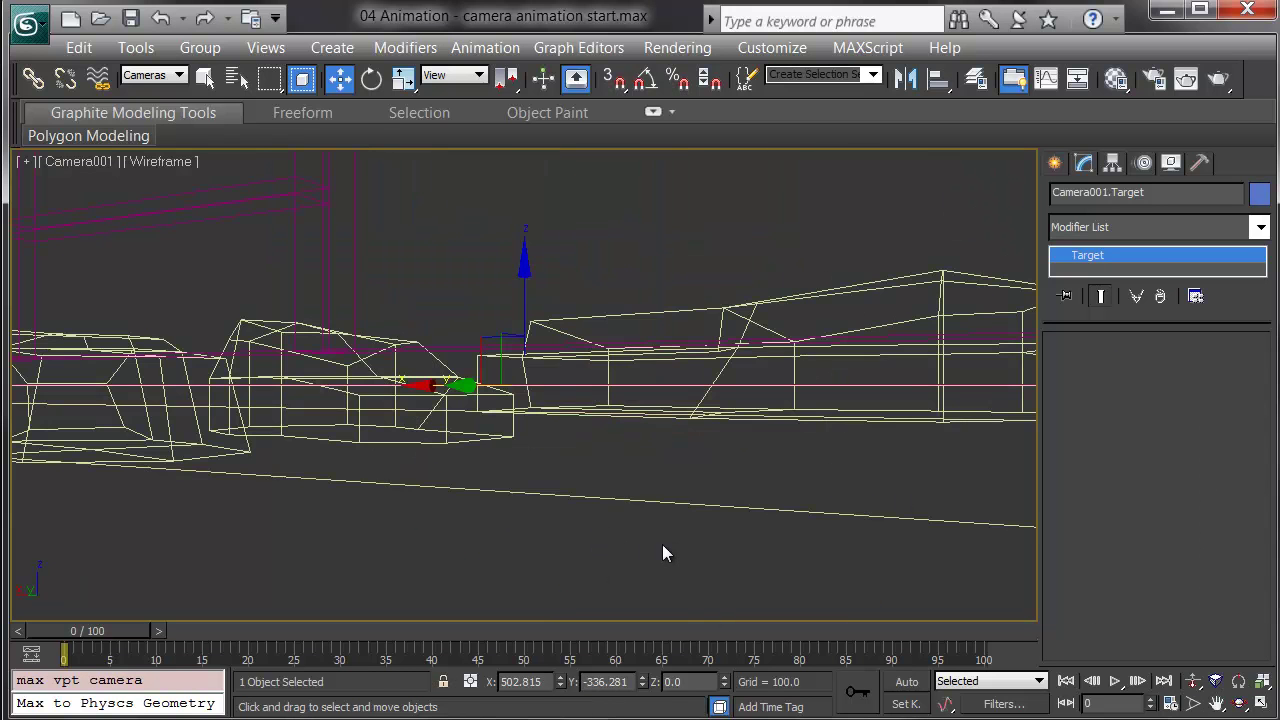
key(F3)
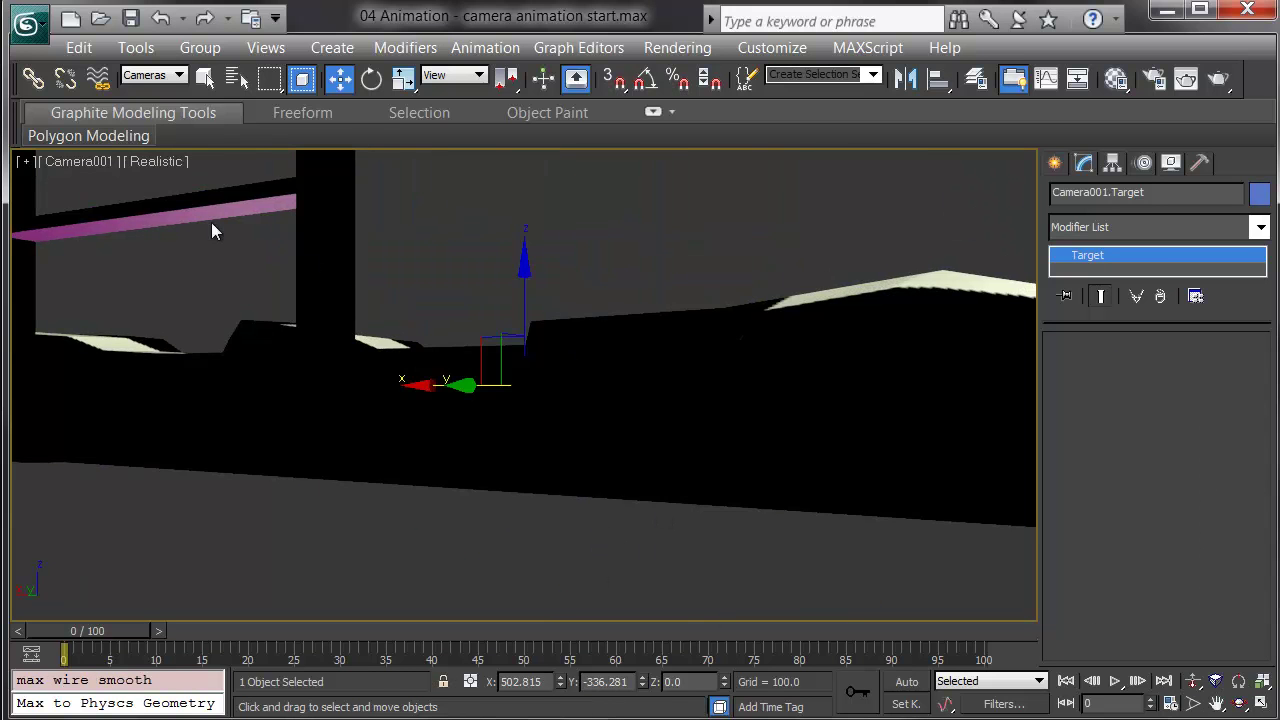
click(159, 161)
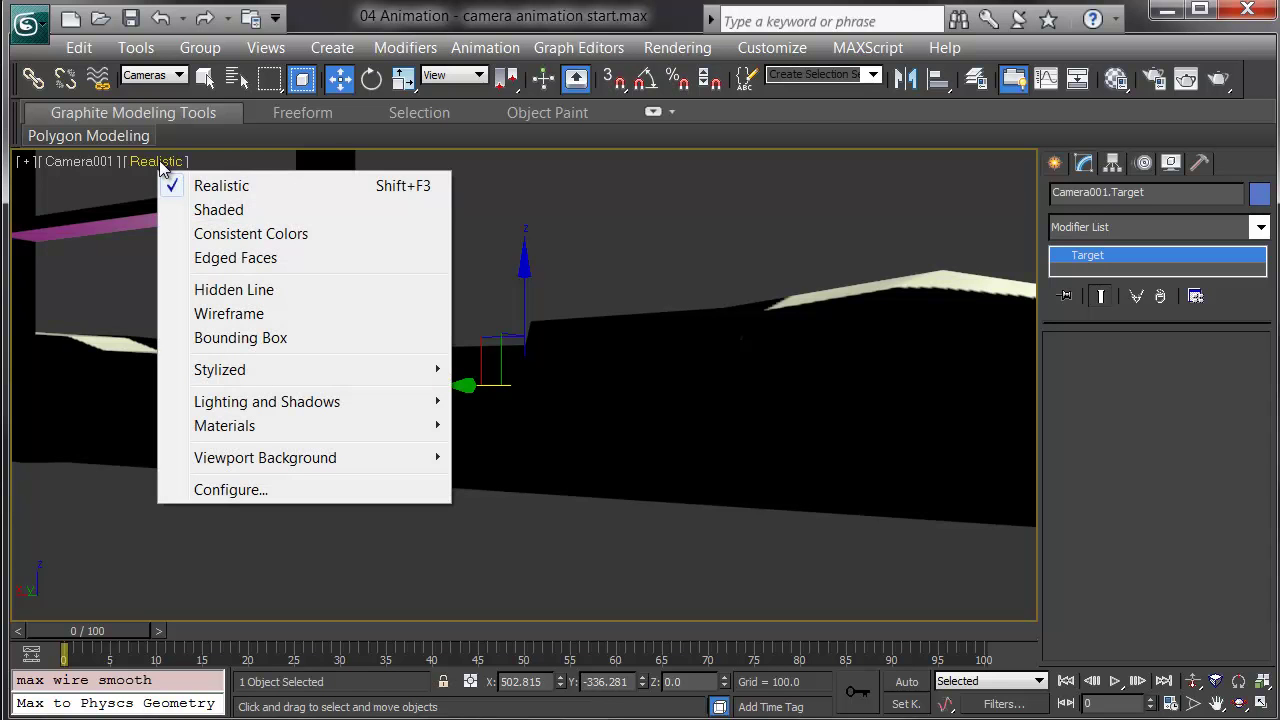
click(214, 209)
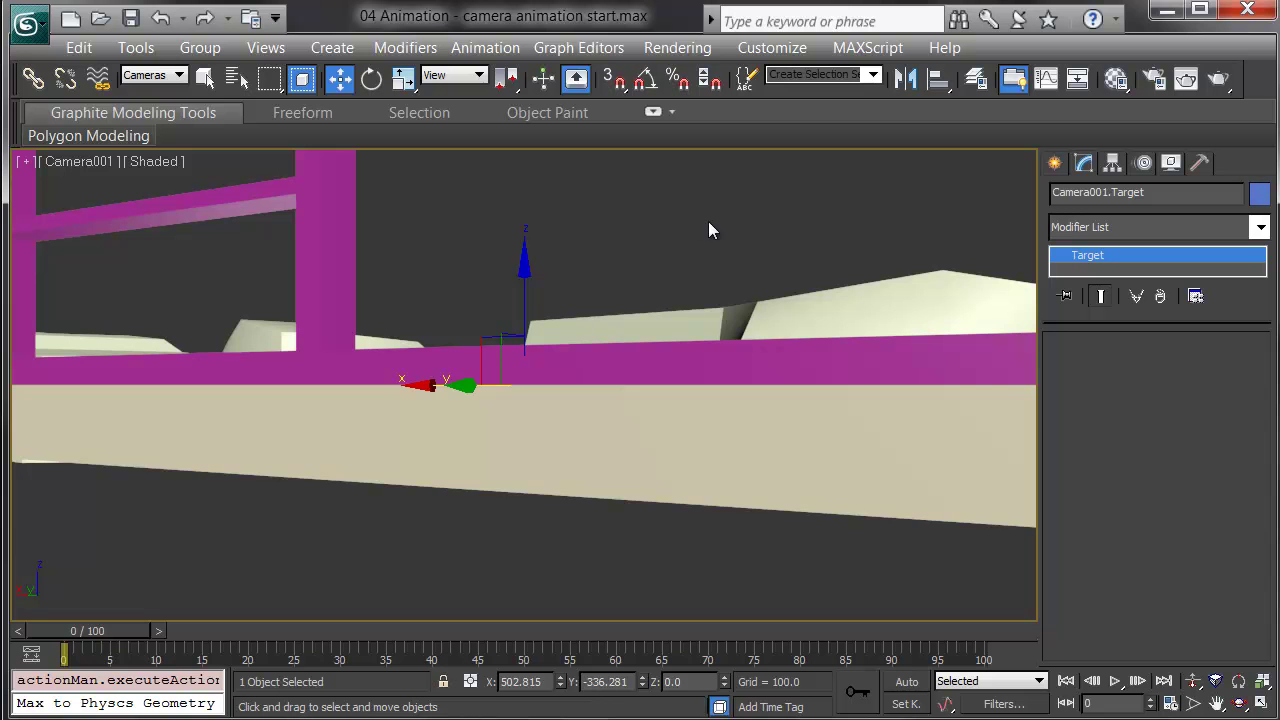
Raise, truck and dolly Camera001 to frame the rocks outside without the window frames in the shot
middle_drag(706, 218, 700, 297)
mouse_move(844, 345)
middle_down()
mouse_move(706, 346)
mouse_move(860, 343)
mouse_move(865, 354)
middle_up()
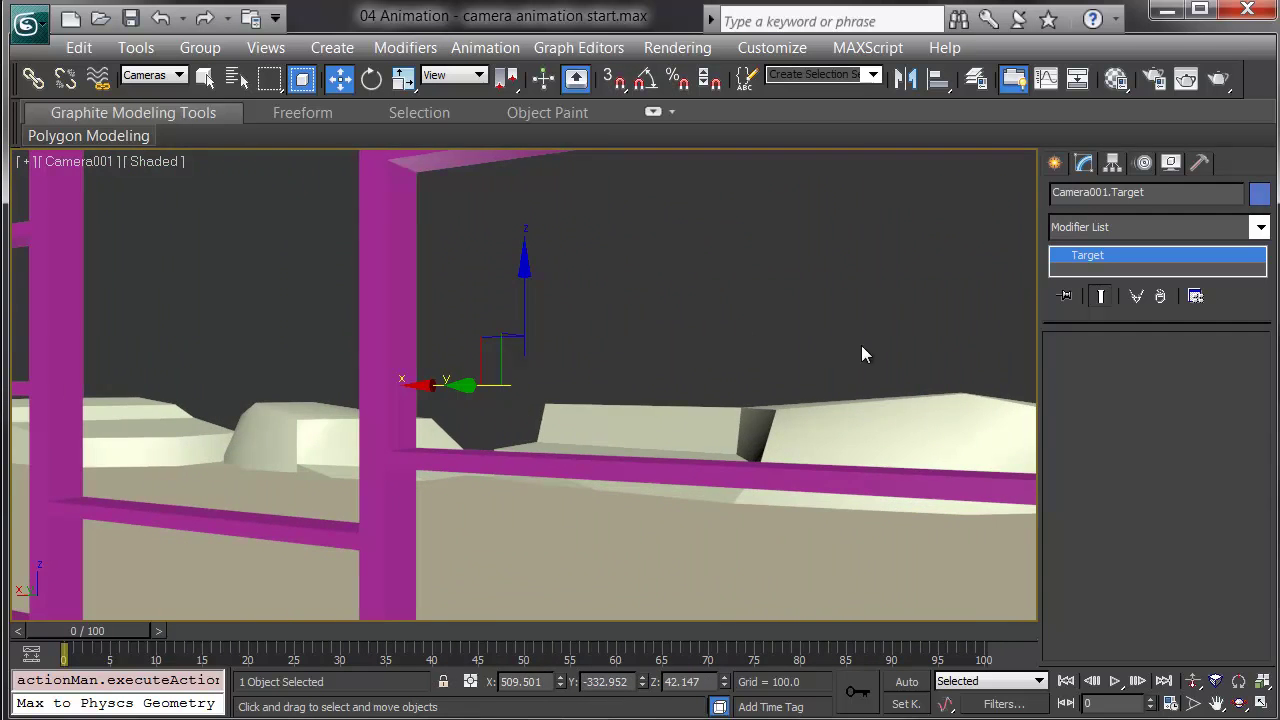
click(1194, 685)
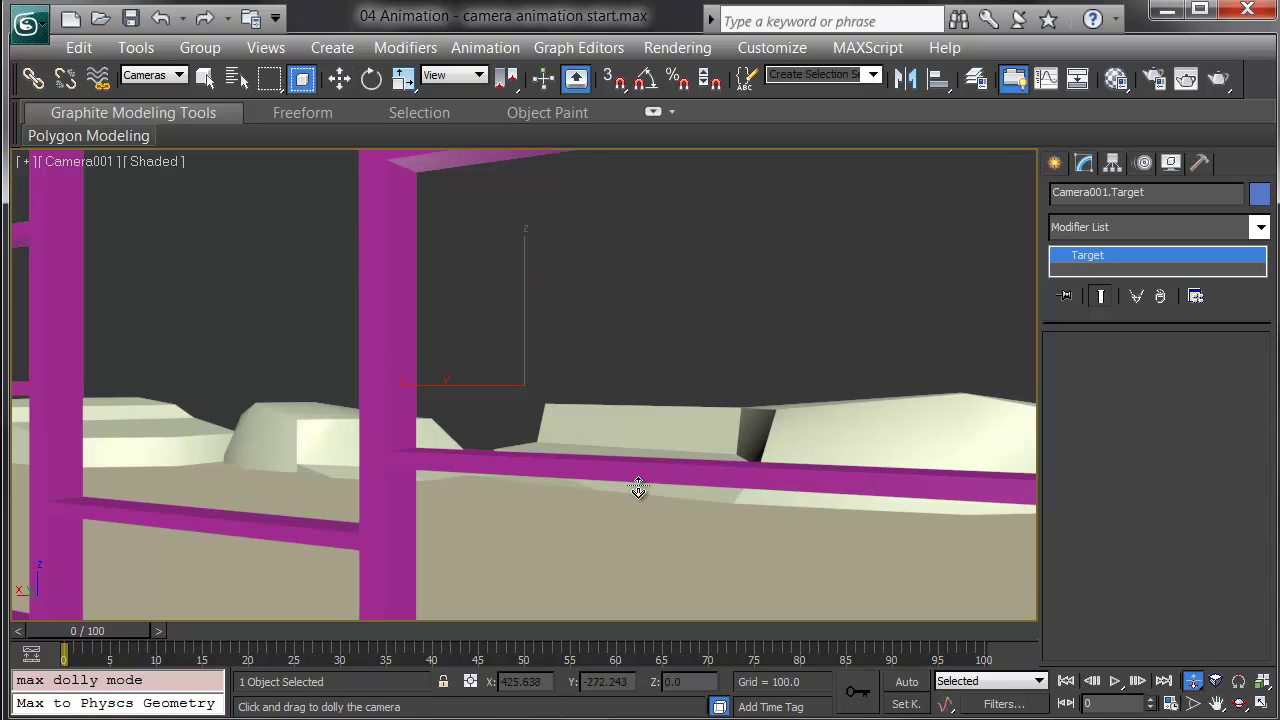
drag(637, 491, 671, 512)
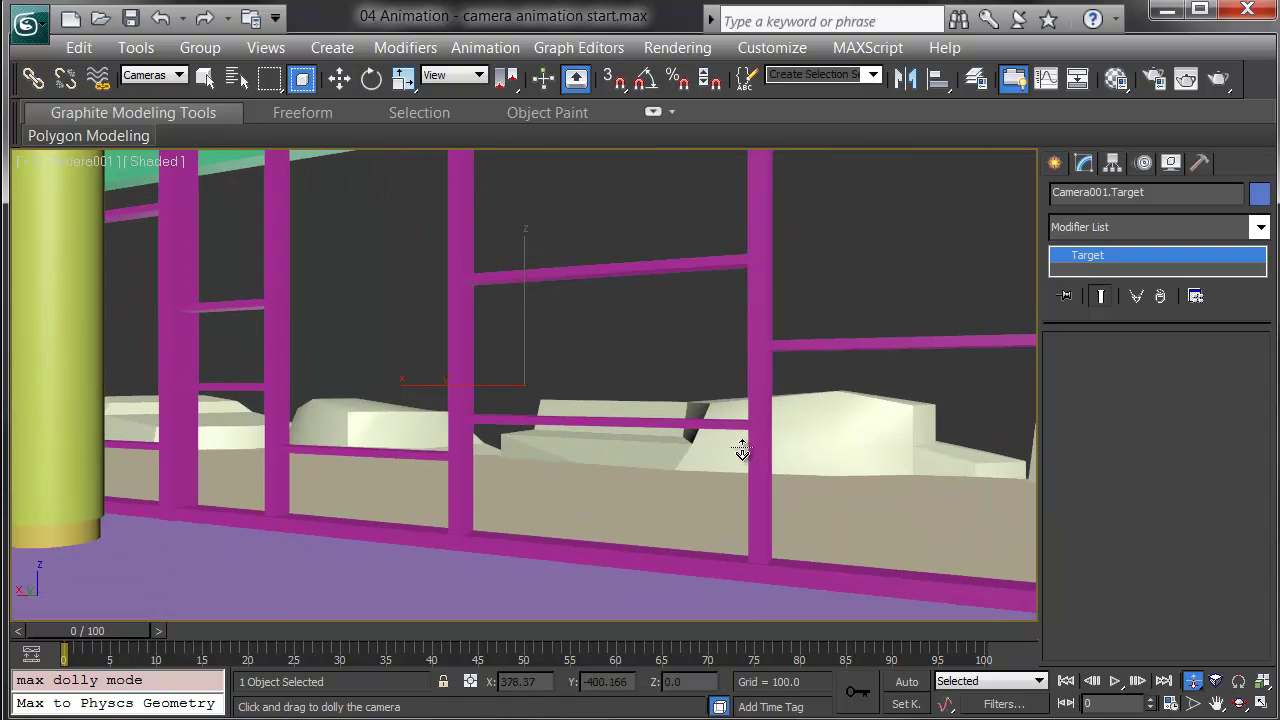
middle_drag(740, 449, 410, 449)
mouse_move(642, 510)
mouse_down()
mouse_move(649, 520)
mouse_move(640, 497)
mouse_up()
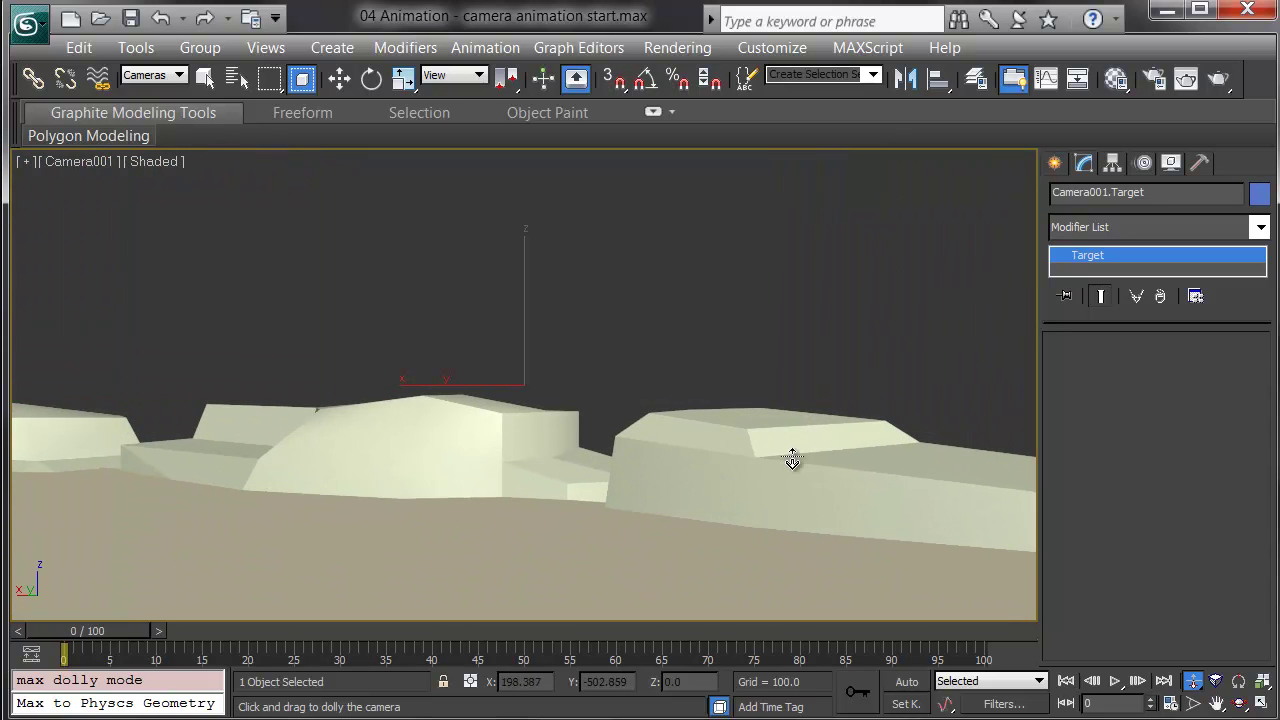
Set the render output size to the HDTV (video) preset at 1280x720
key(F10)
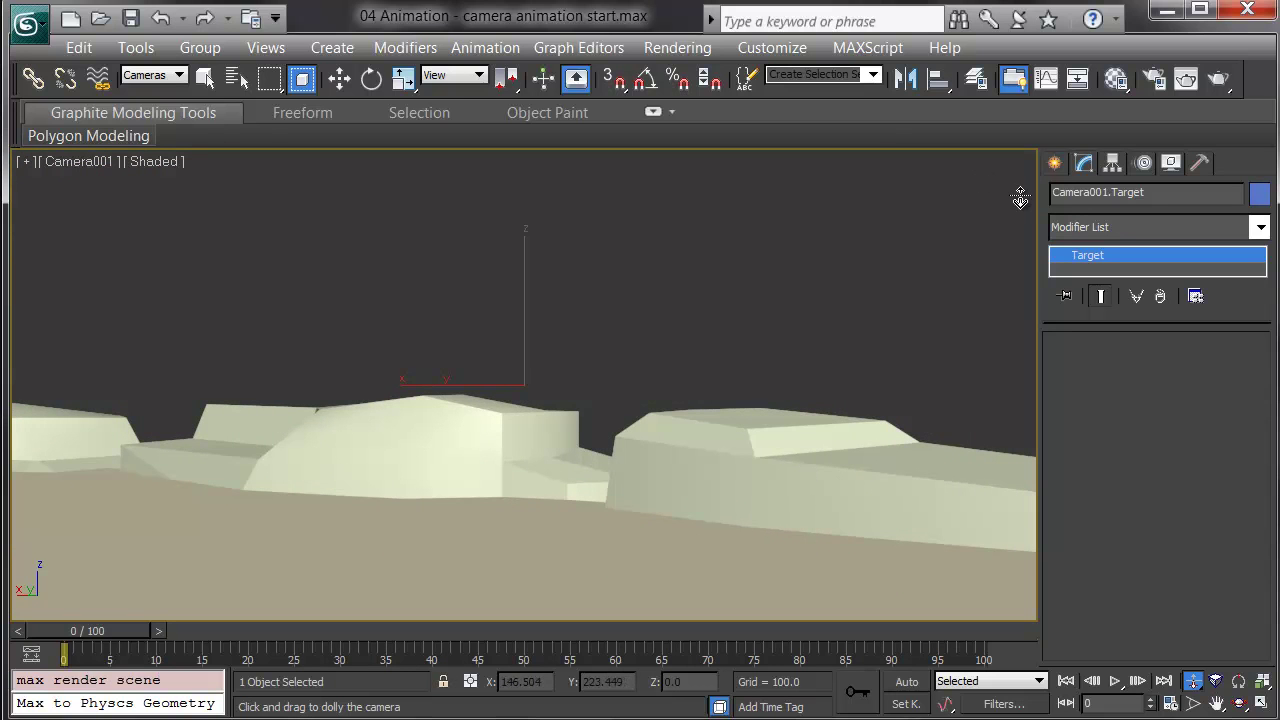
click(1154, 78)
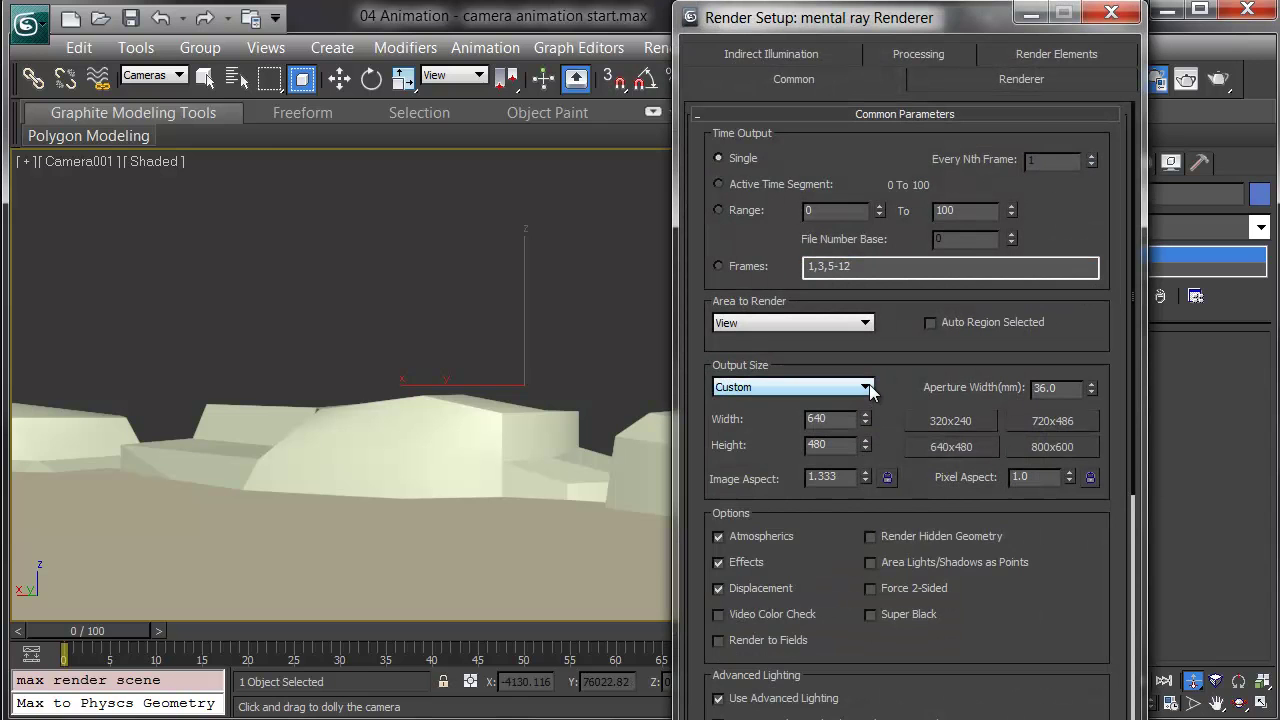
click(866, 388)
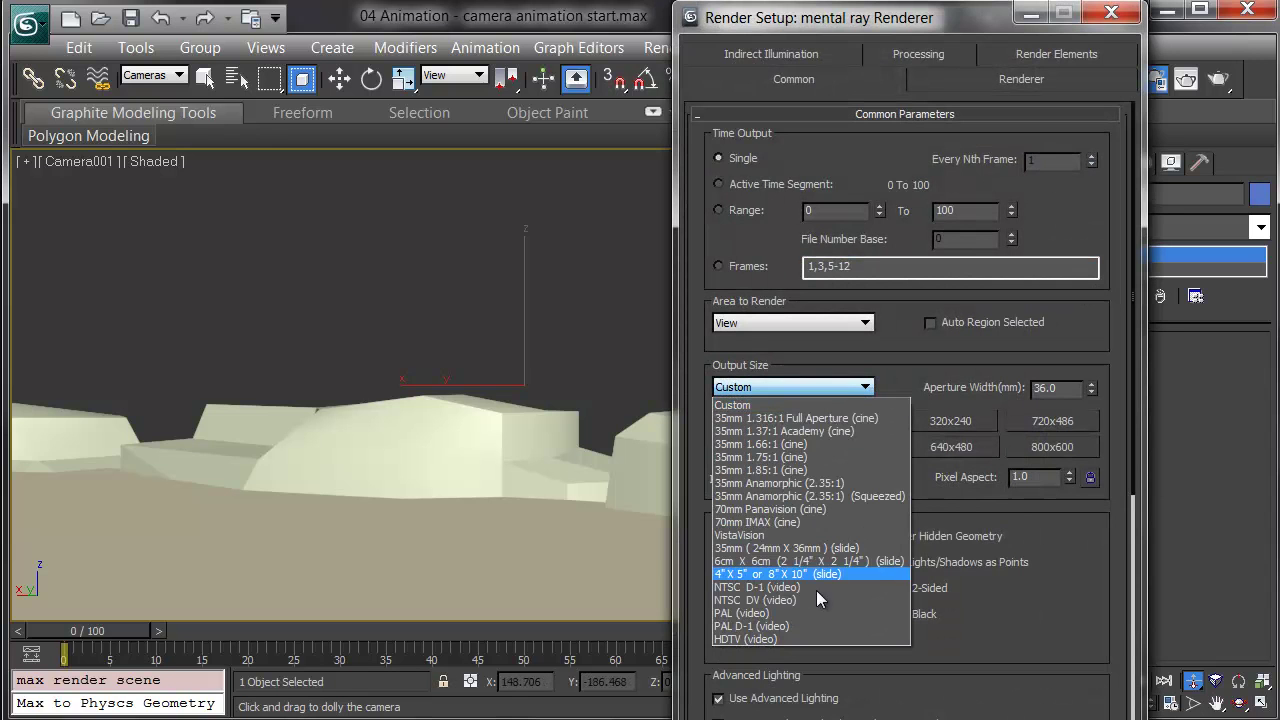
click(812, 641)
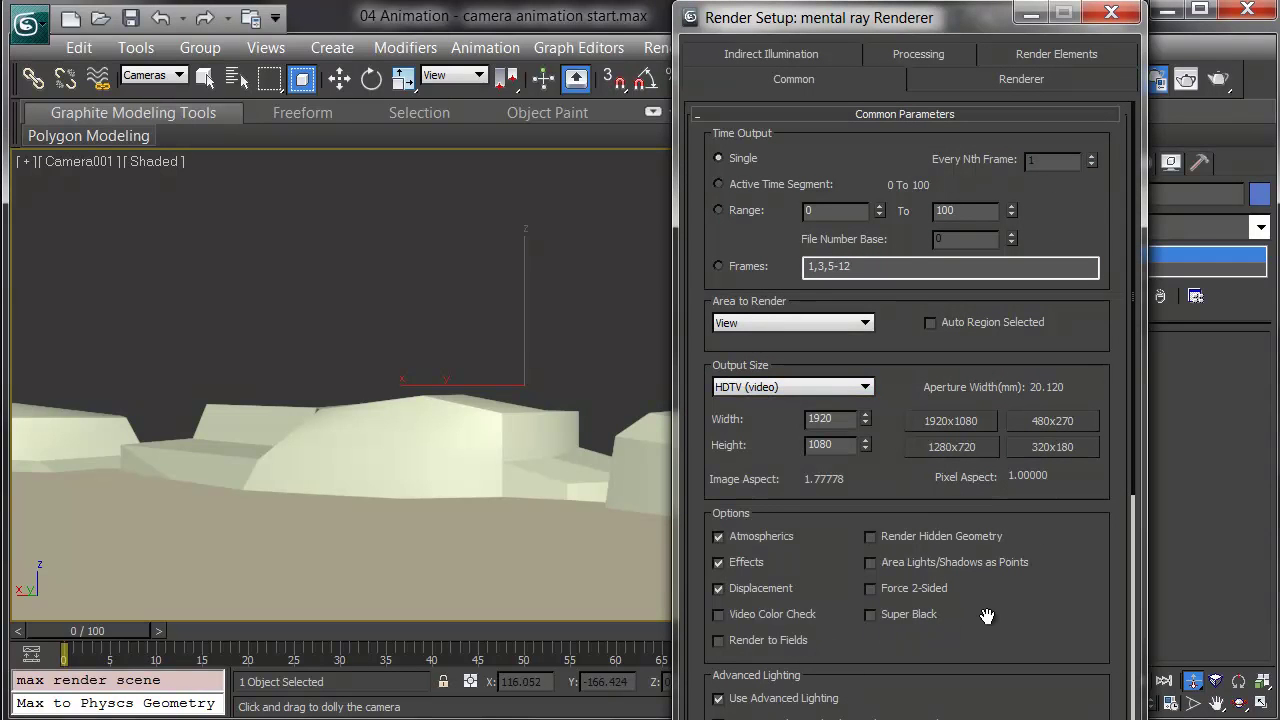
click(935, 450)
click(1111, 12)
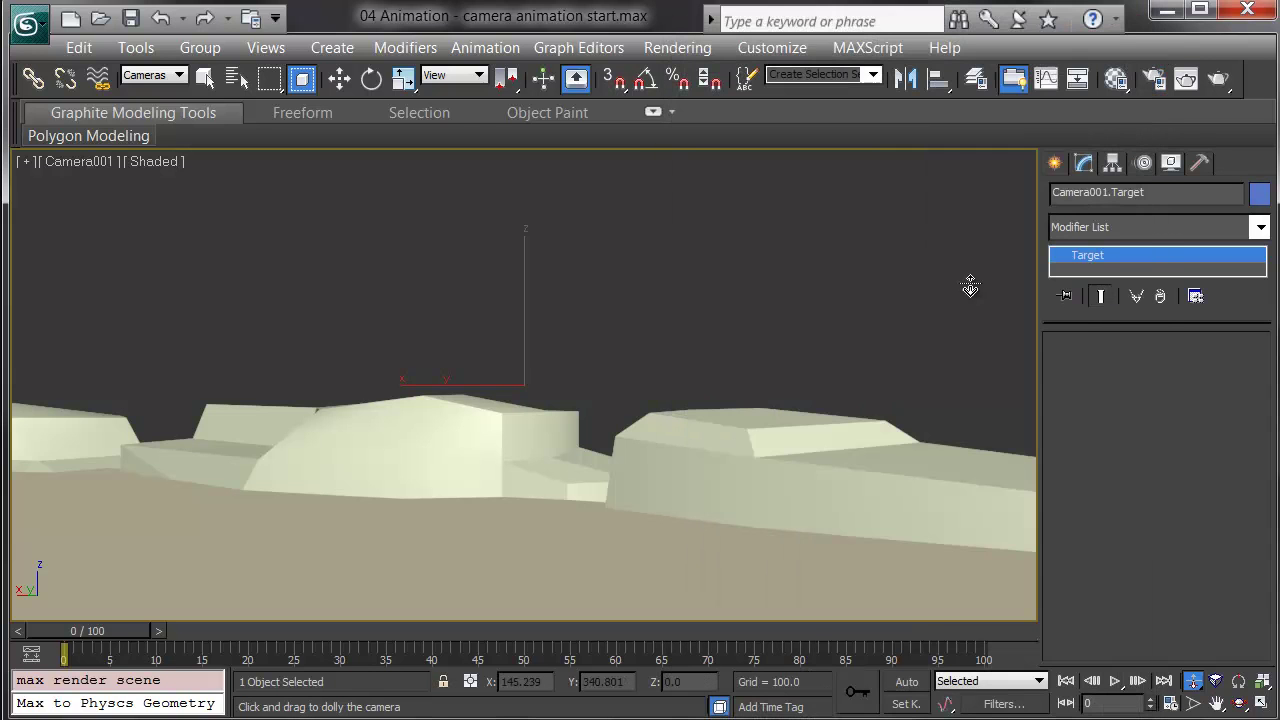
Show safe frames in the Camera001 view, then dolly and orbit the camera to reframe the rocks outside for the opening shot
key(shift+f)
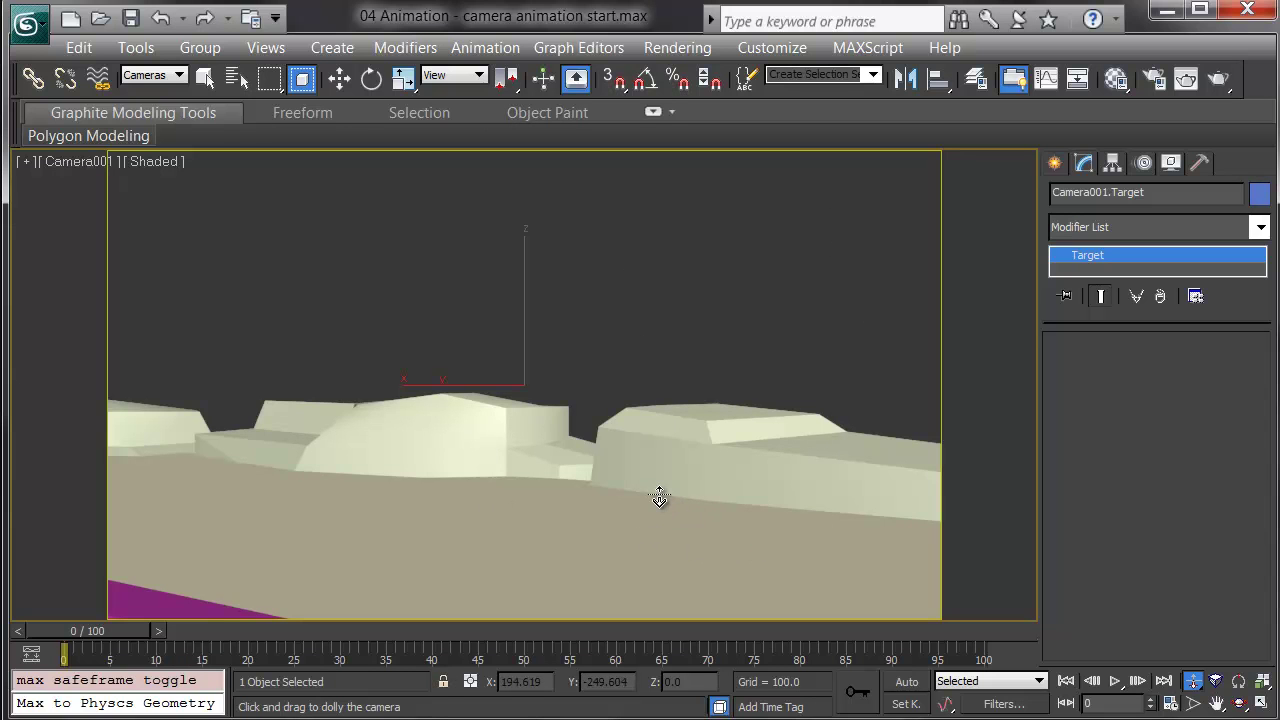
drag(659, 497, 683, 497)
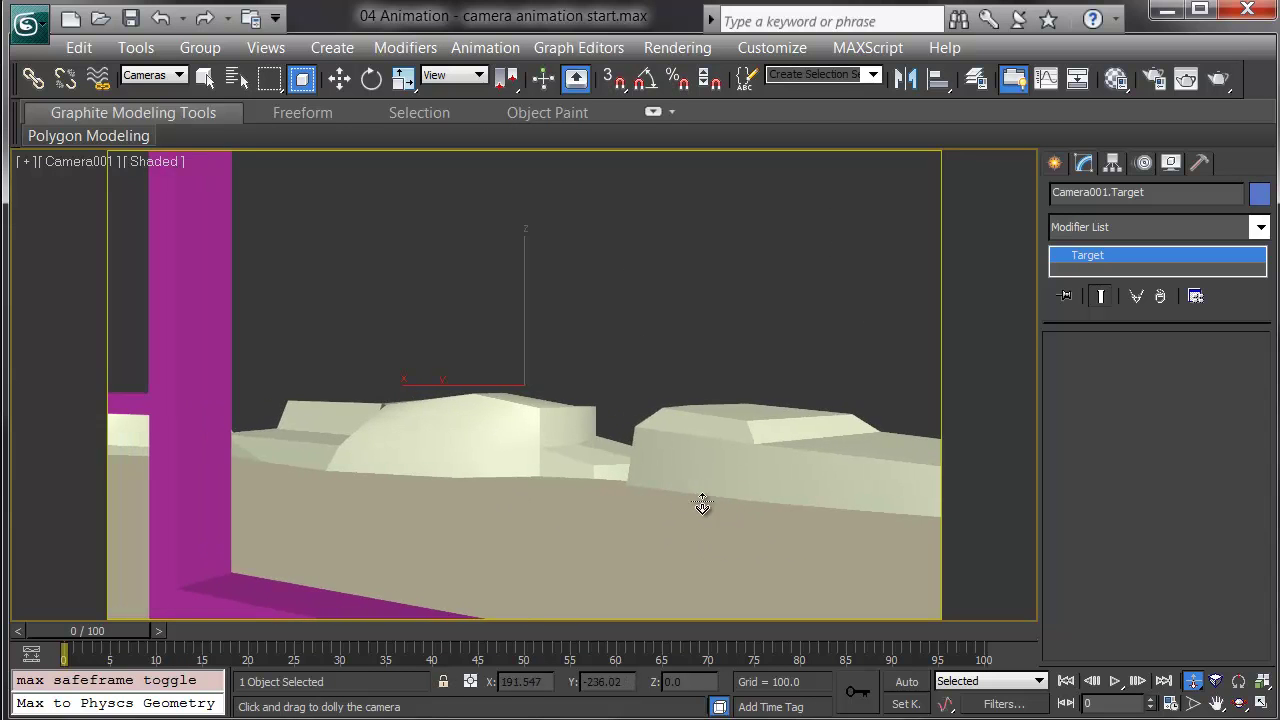
click(1240, 704)
drag(762, 362, 752, 363)
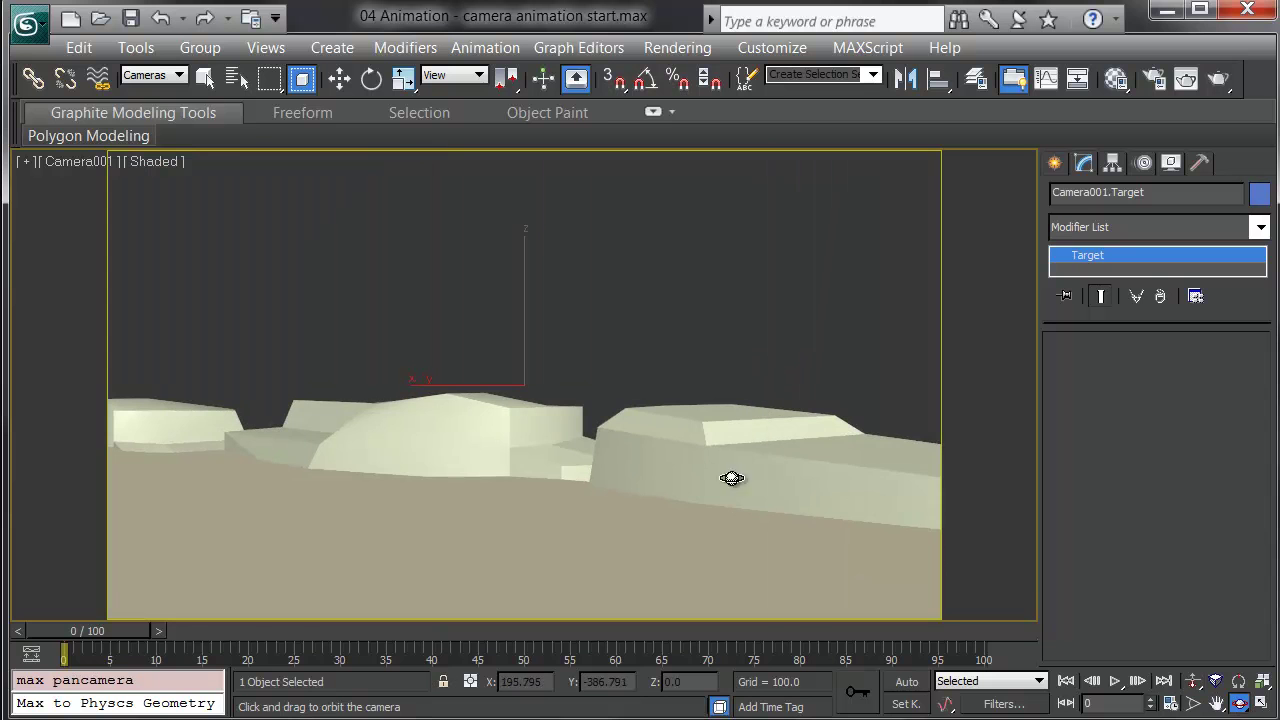
drag(720, 490, 683, 461)
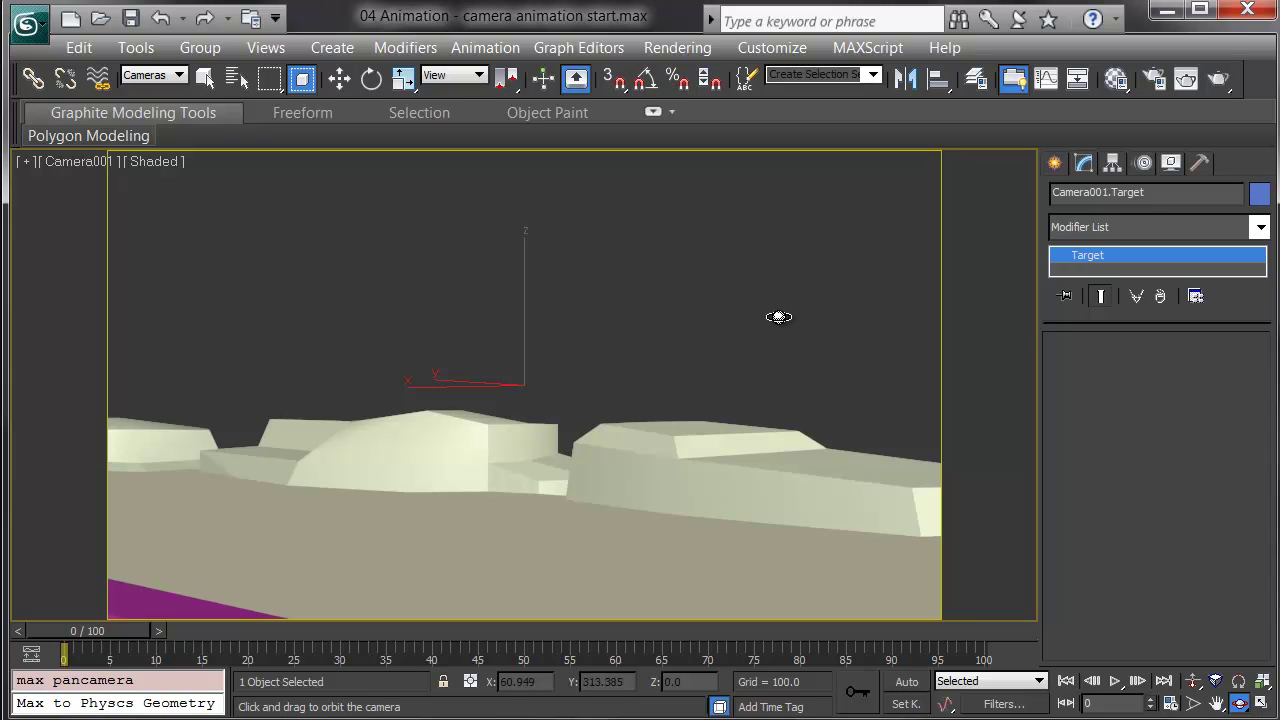
Turn on Auto Key and configure the animation timing to a custom 24 FPS frame rate with a frame count of 96
key(n)
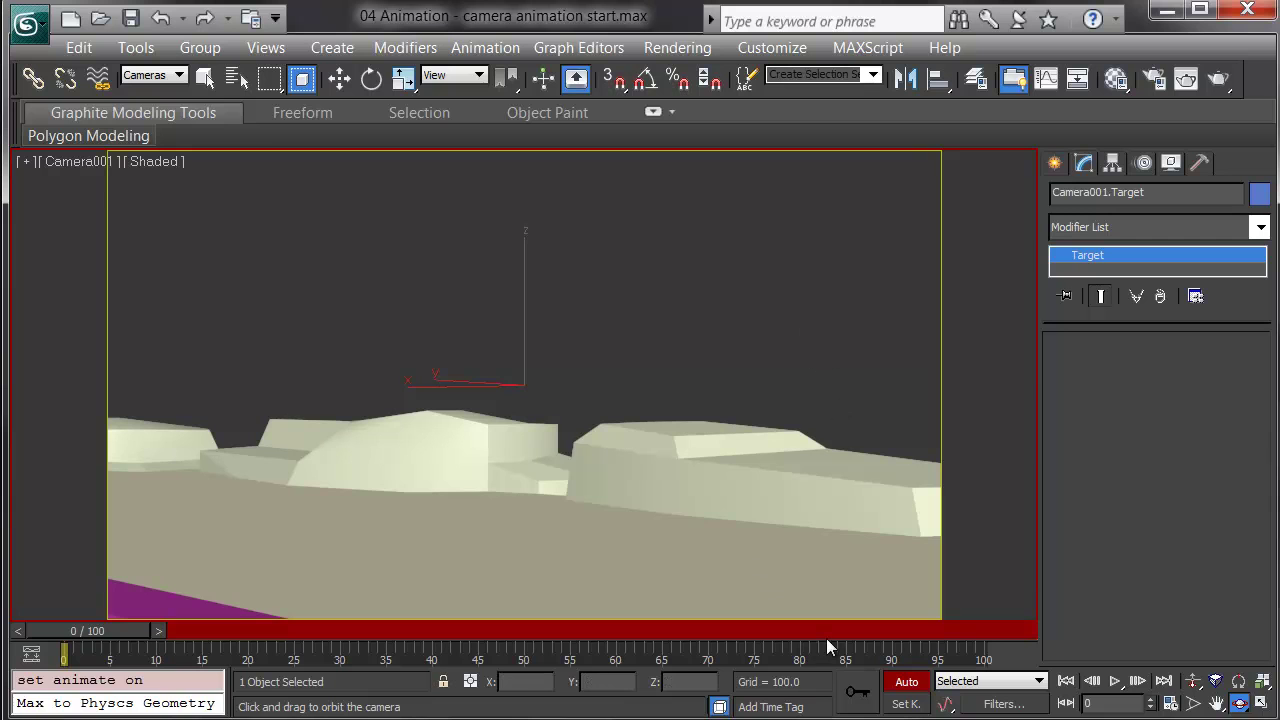
drag(831, 632, 887, 632)
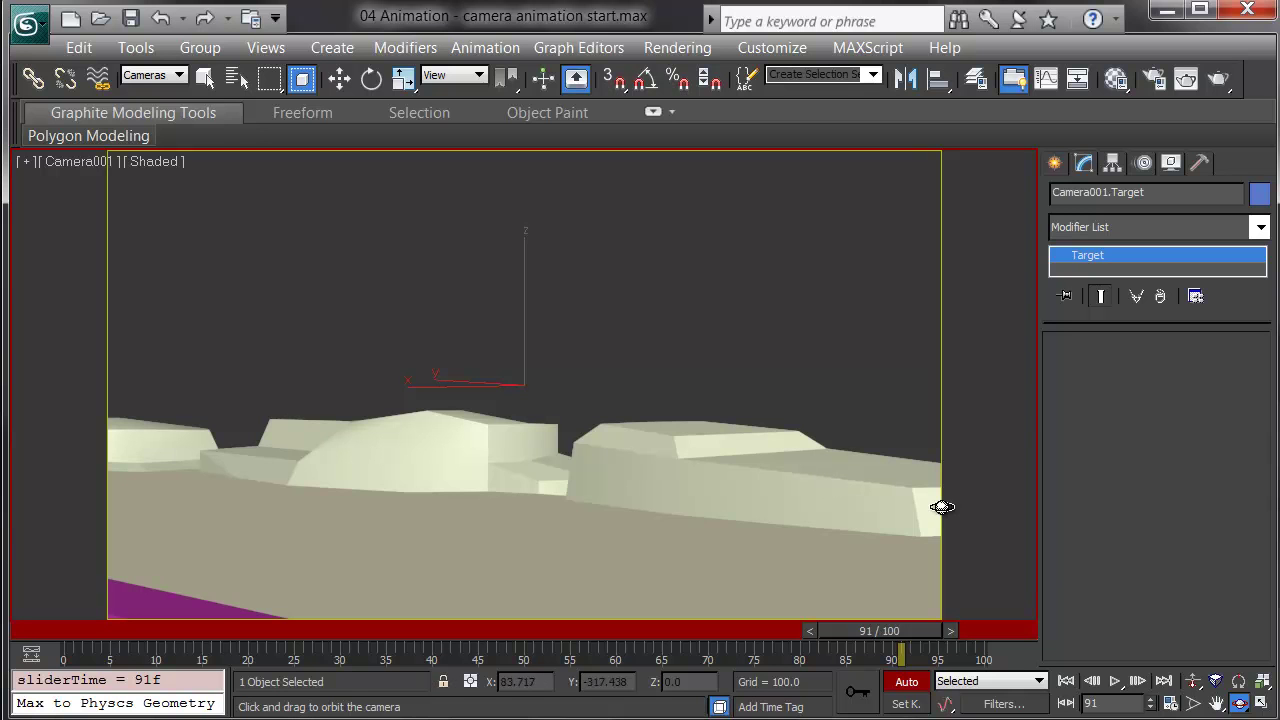
click(1171, 703)
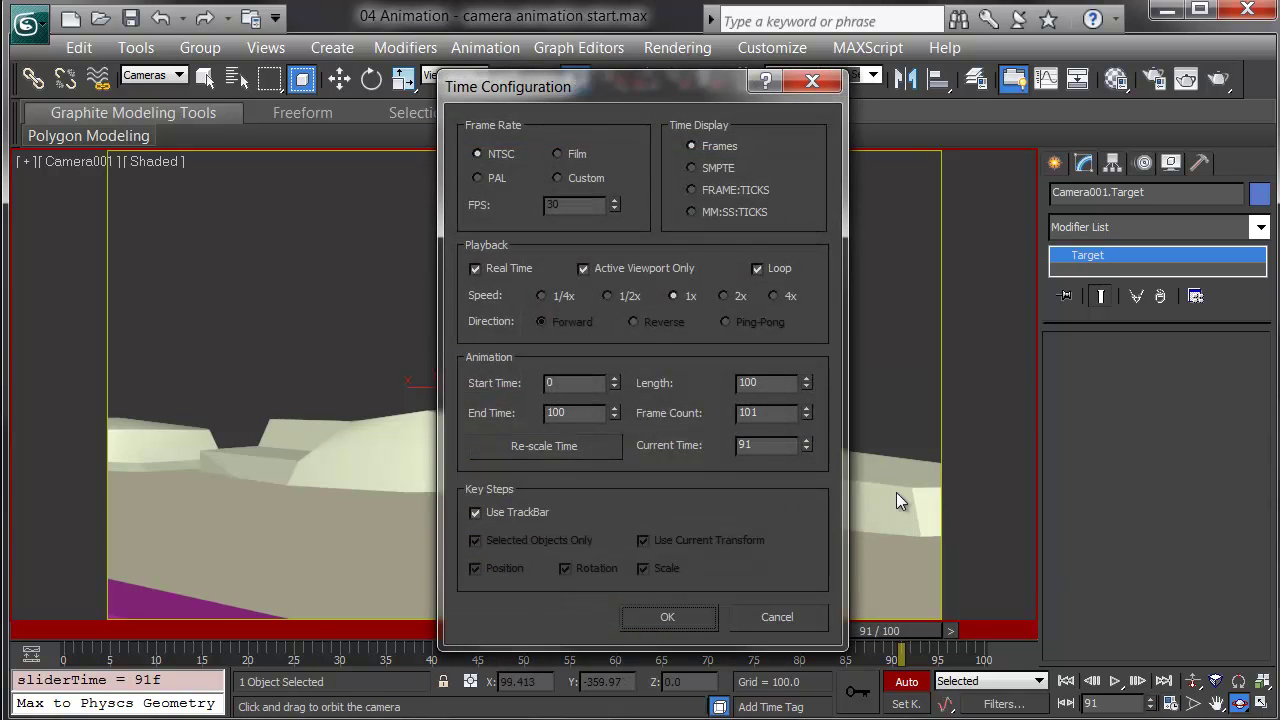
click(578, 177)
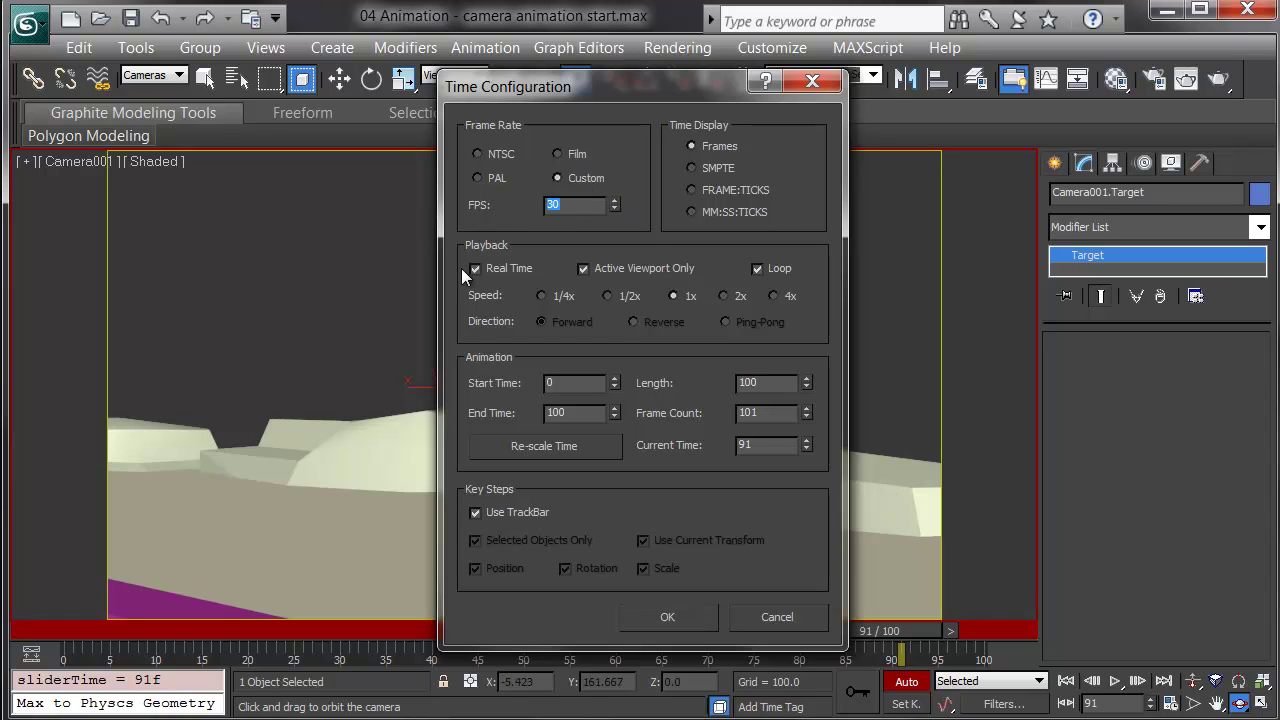
text(24)
key(Return)
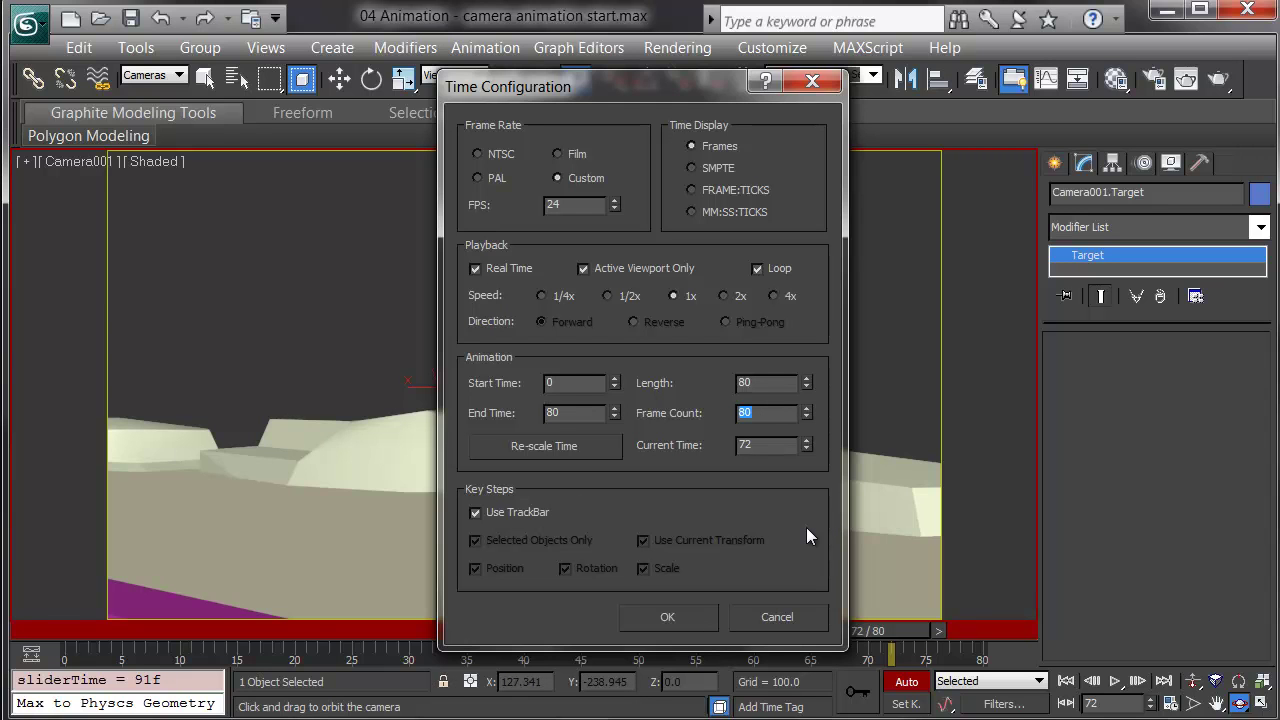
text(96)
key(Tab)
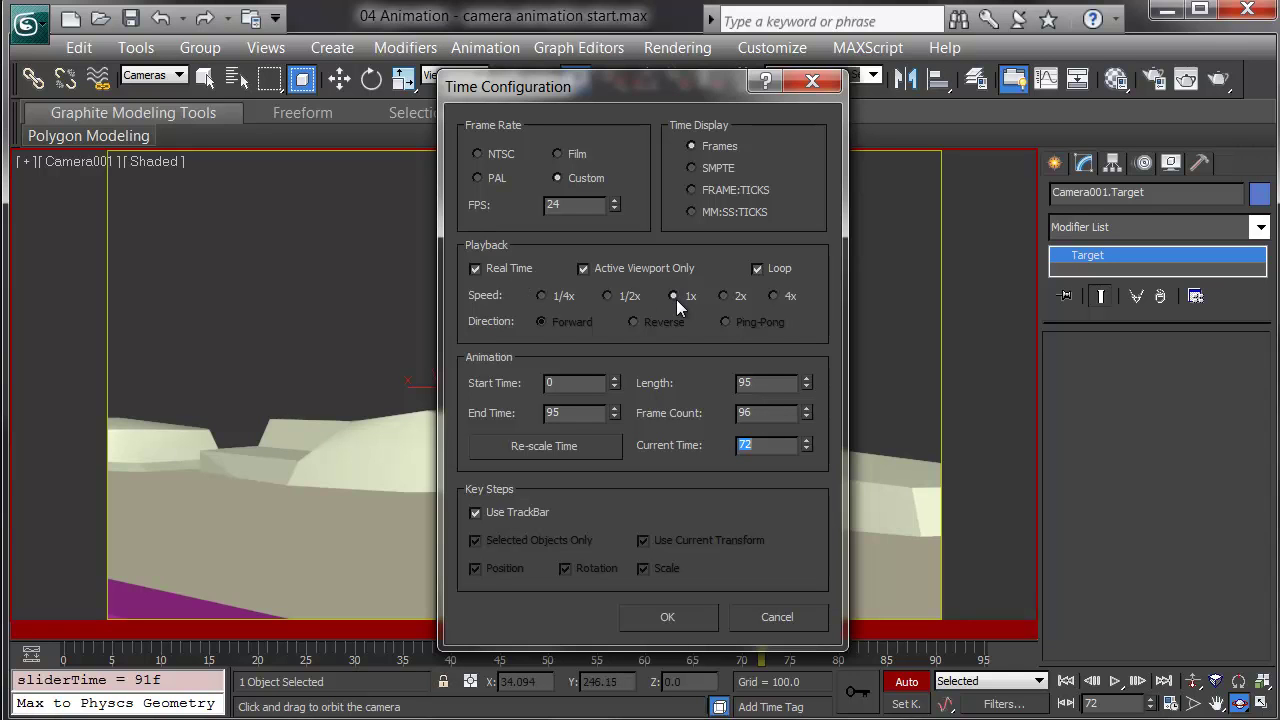
click(671, 616)
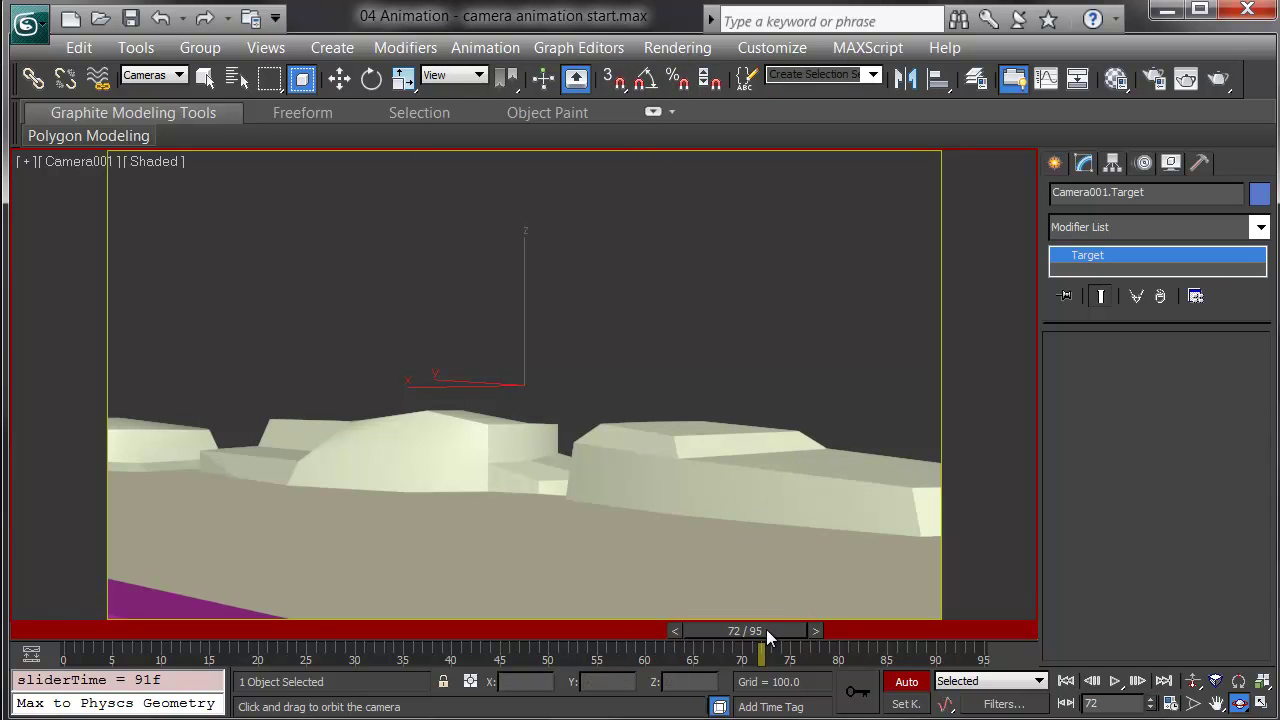
At frame 95, orbit and truck Camera001 to key an interior end shot showing the two characters, columns and windows, and turn Auto Key off
drag(766, 631, 1030, 633)
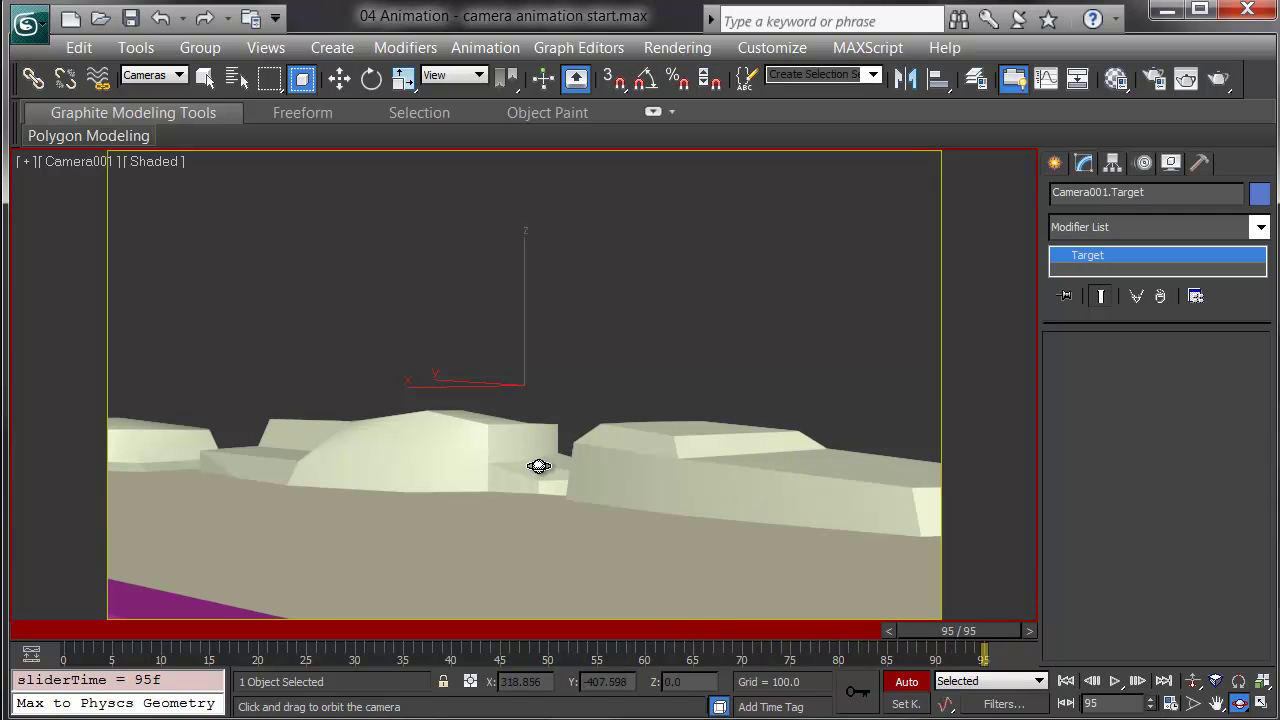
drag(427, 464, 694, 454)
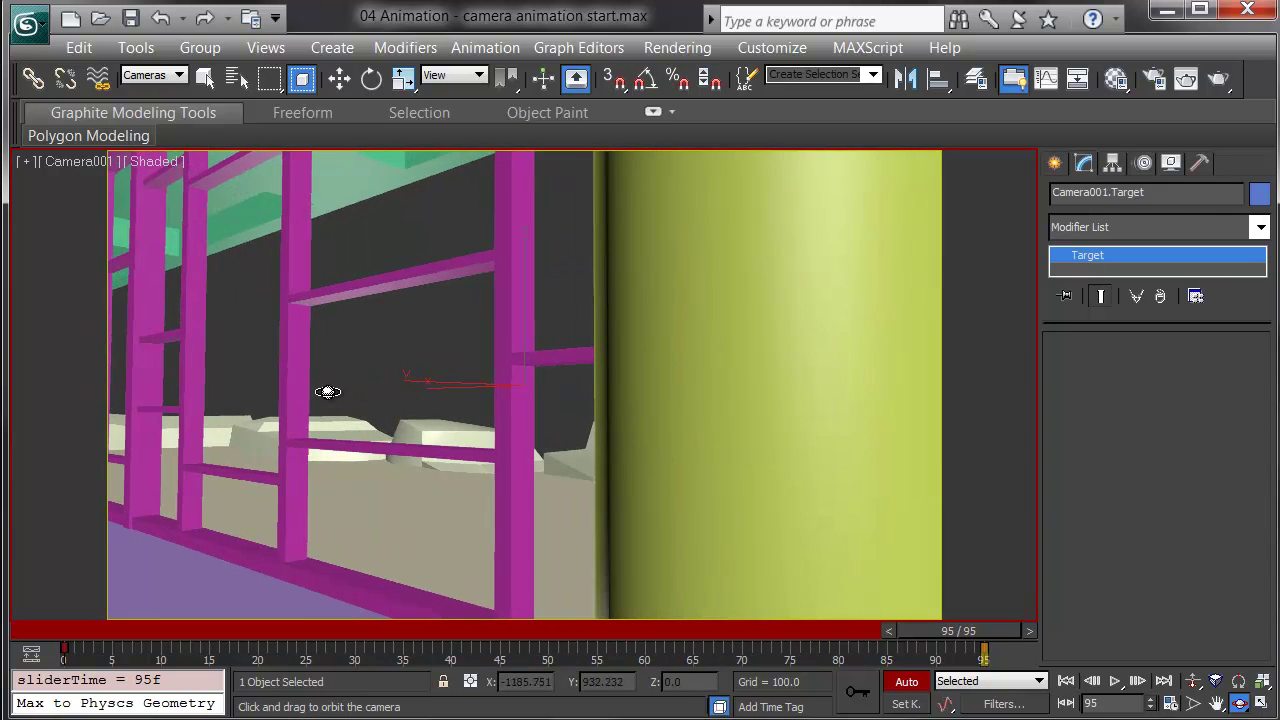
middle_drag(329, 389, 617, 380)
middle_drag(630, 478, 629, 437)
drag(626, 437, 635, 441)
mouse_move(635, 441)
middle_down()
mouse_move(651, 466)
mouse_move(637, 448)
middle_up()
drag(645, 476, 640, 466)
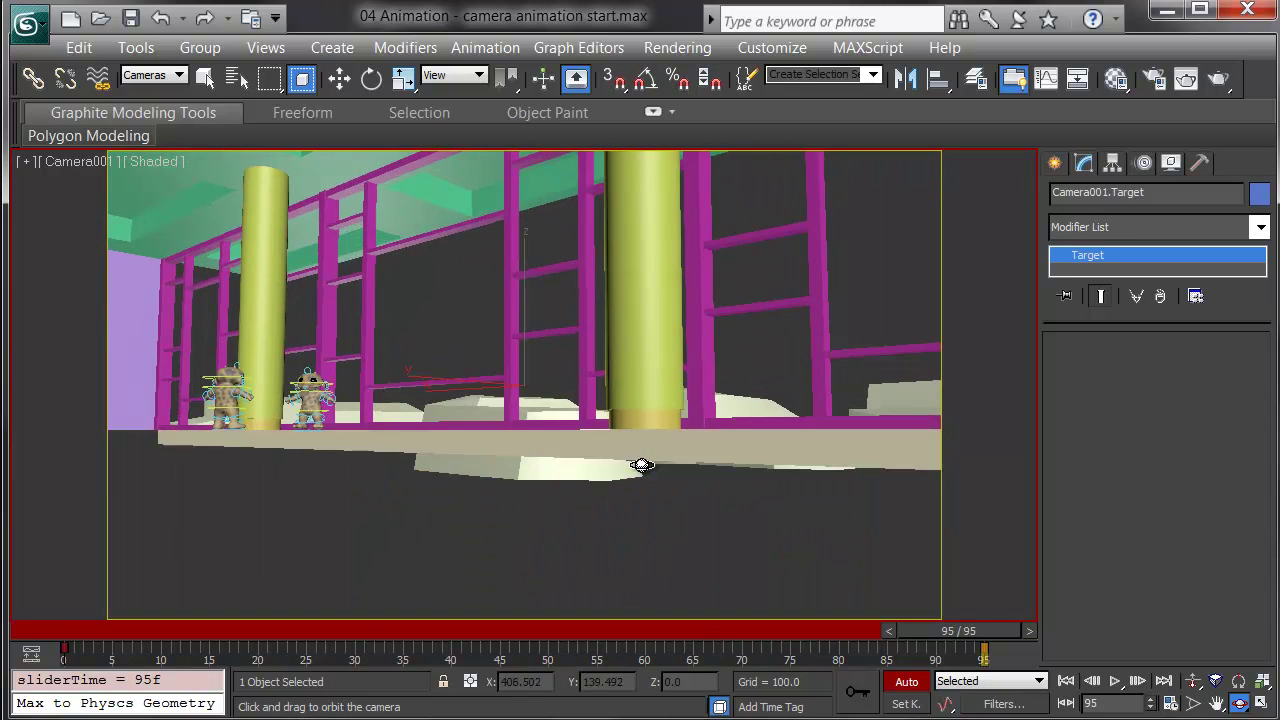
middle_drag(640, 466, 666, 517)
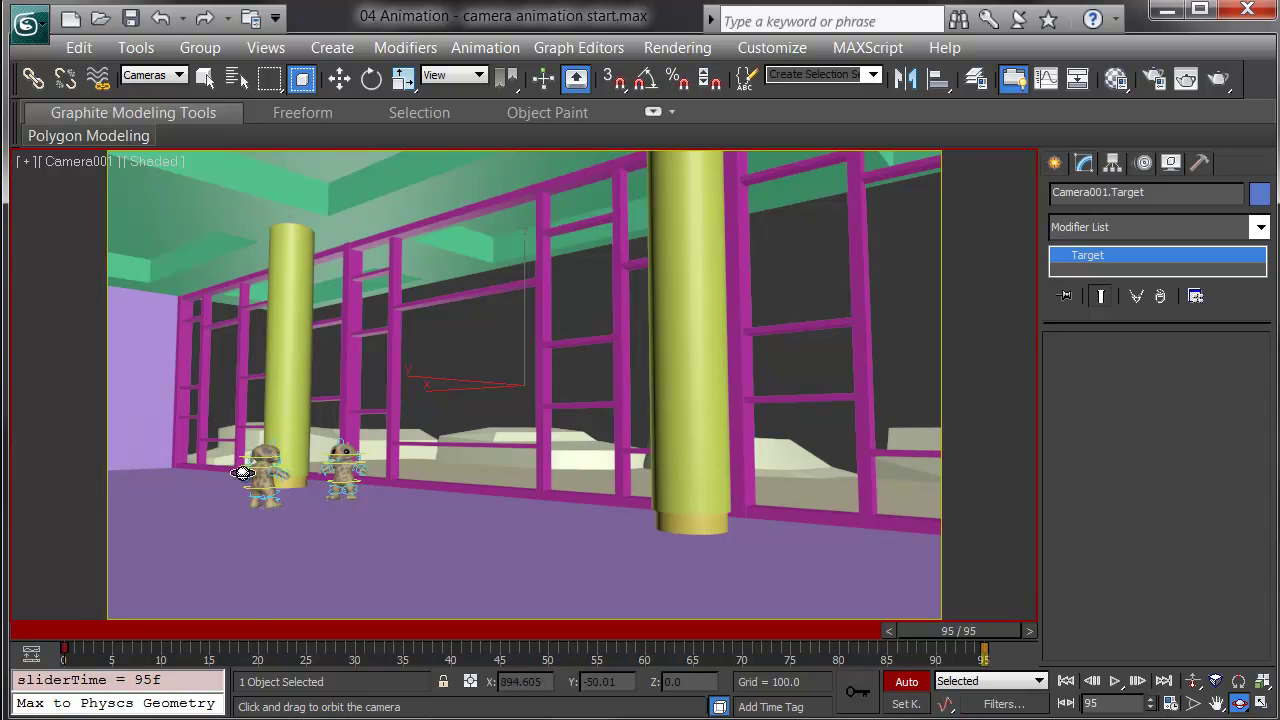
drag(455, 485, 440, 487)
middle_drag(440, 487, 441, 490)
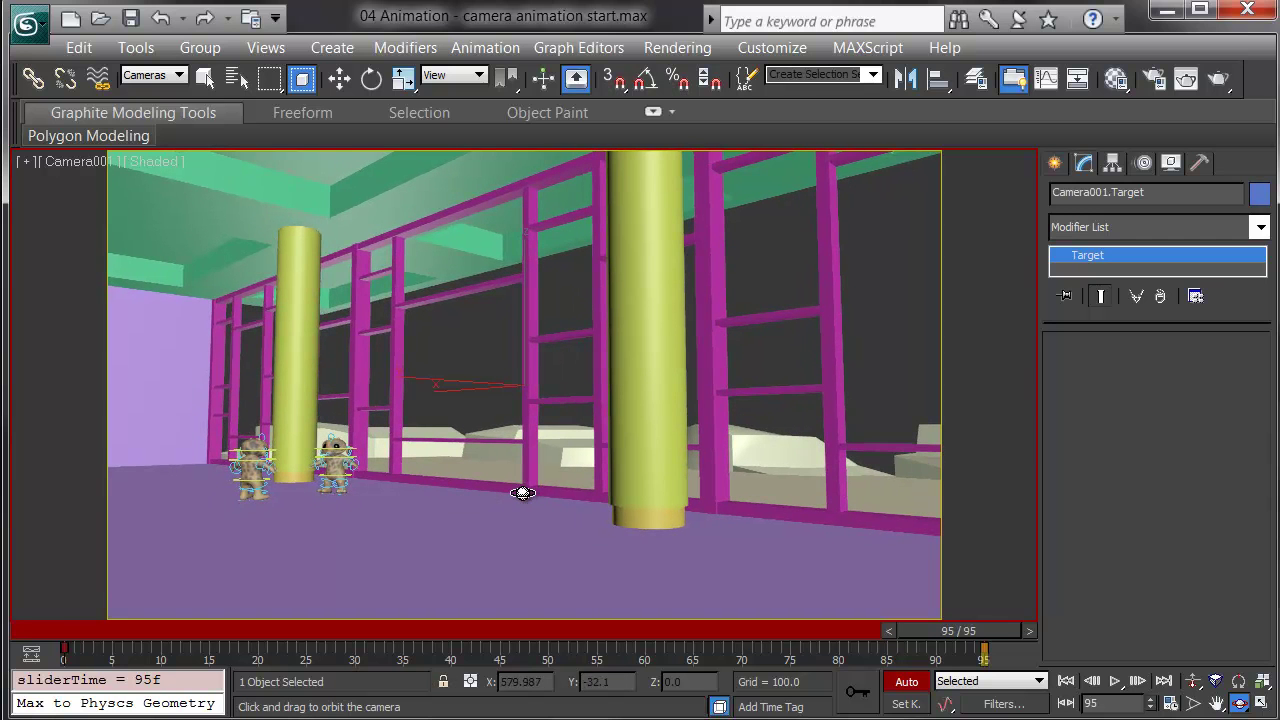
click(906, 682)
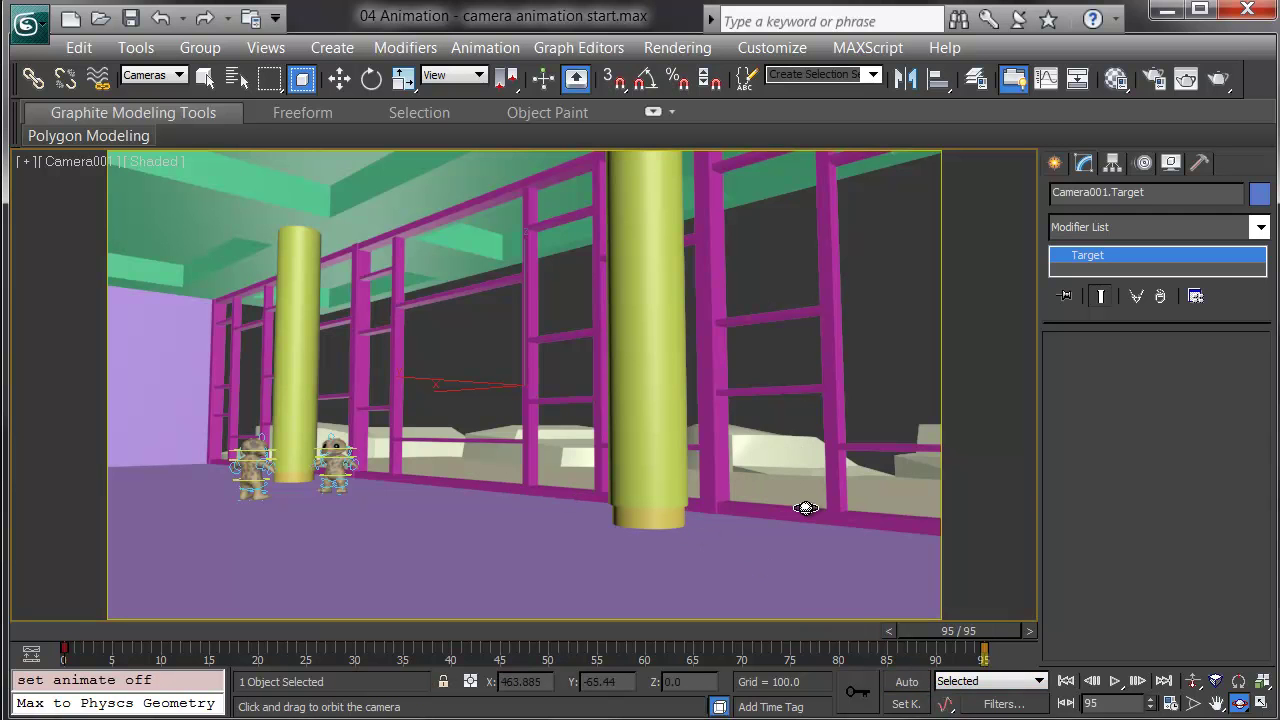
Play the camera animation from frame 0 to review the move, and stop the playback
click(1066, 681)
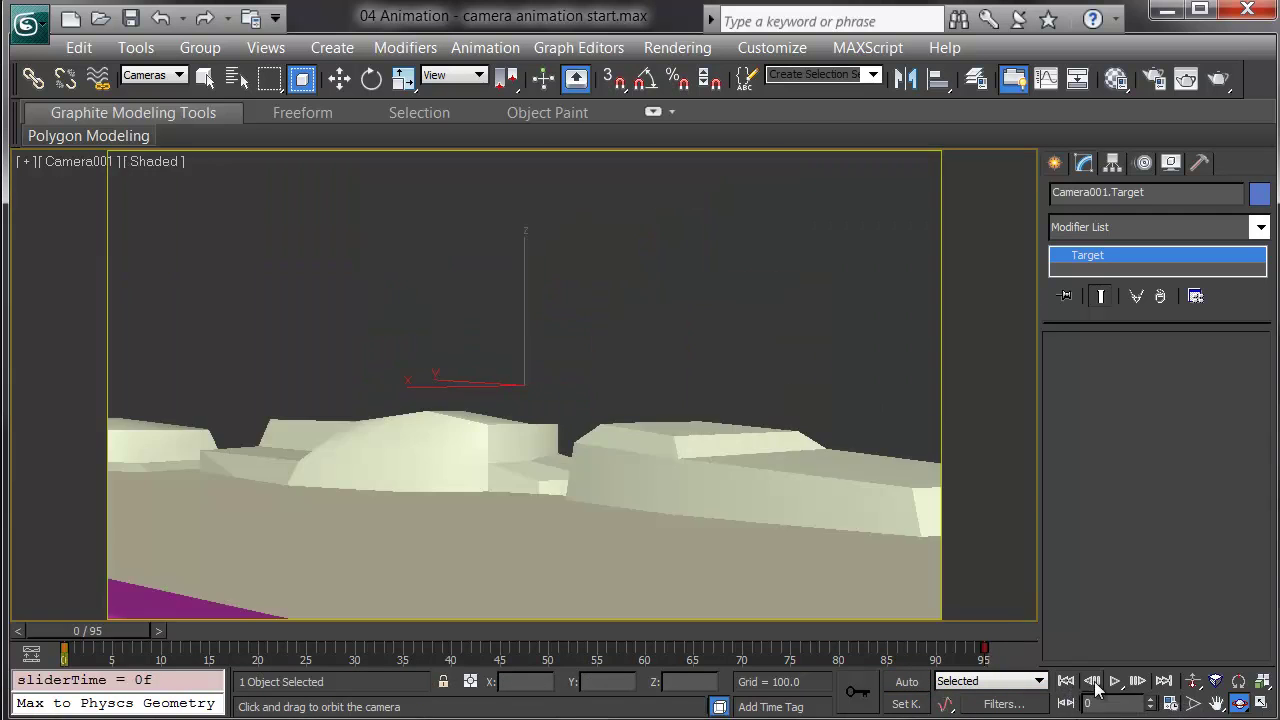
click(1115, 681)
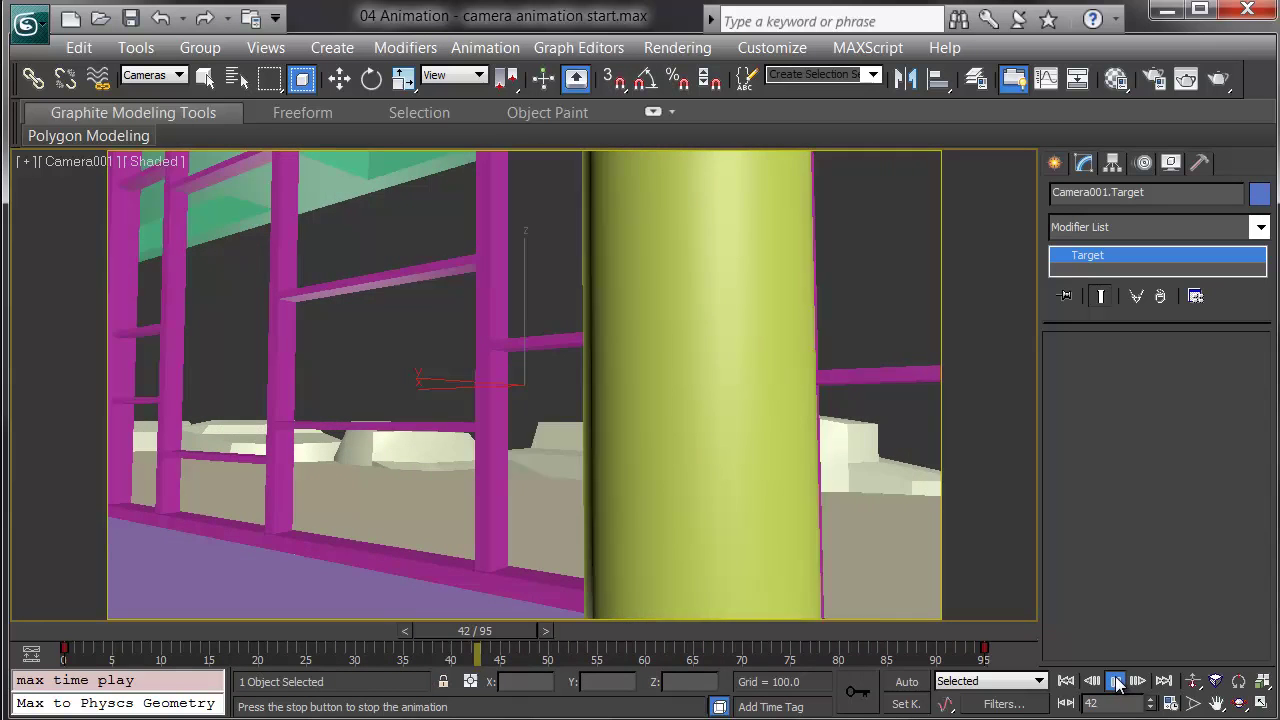
click(1117, 681)
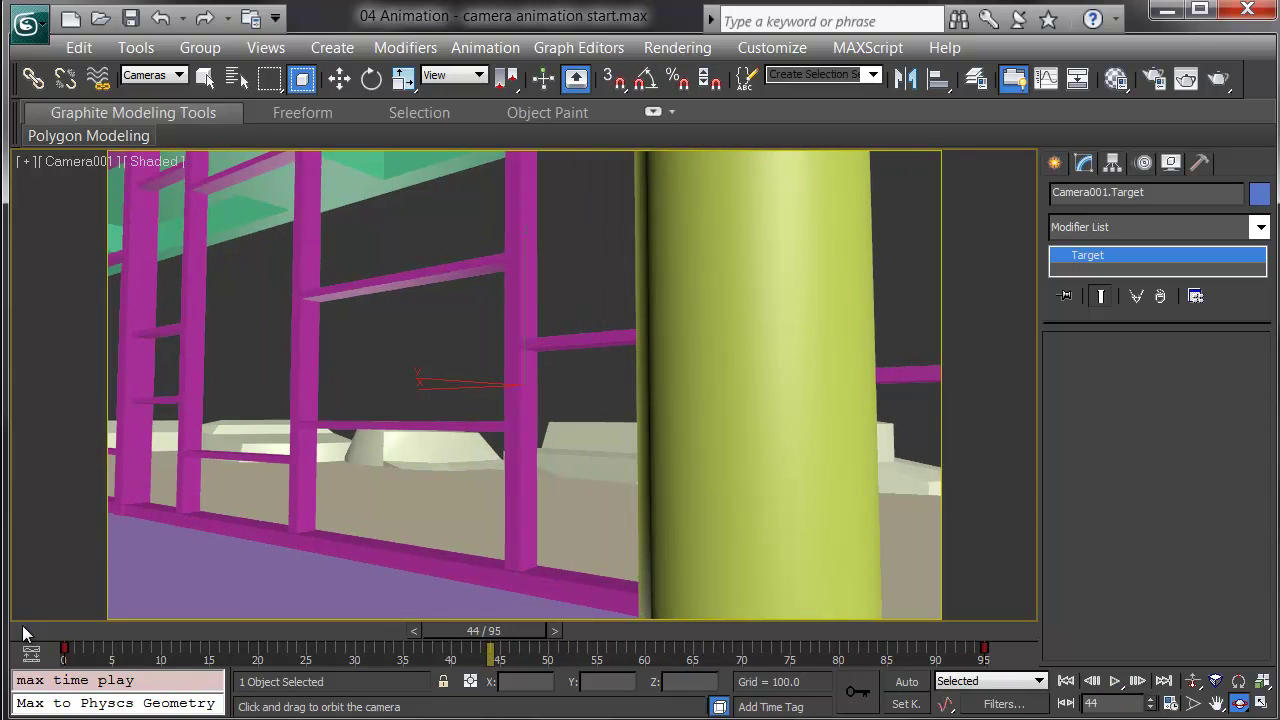
Open the mini curve editor for the camera target, enlarged and zoomed out to show its full position curves
click(30, 656)
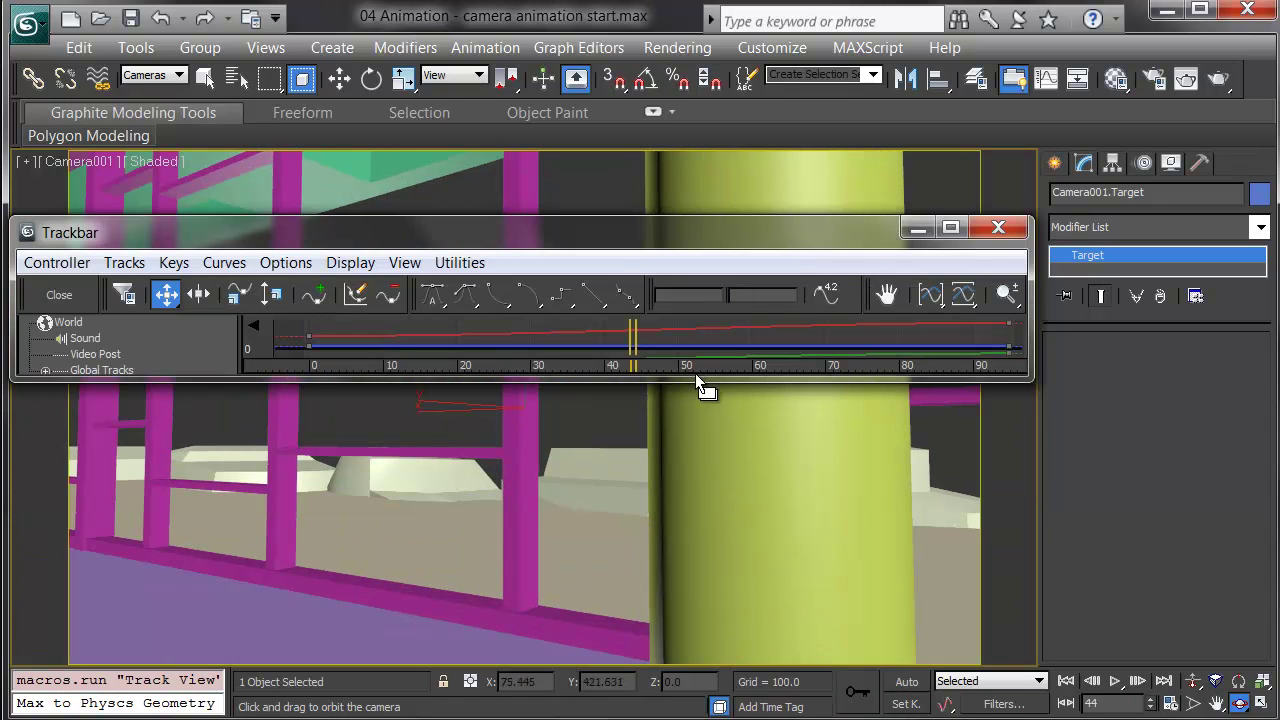
drag(692, 383, 712, 672)
scroll(755, 529, down, 2)
scroll(755, 537, down, 2)
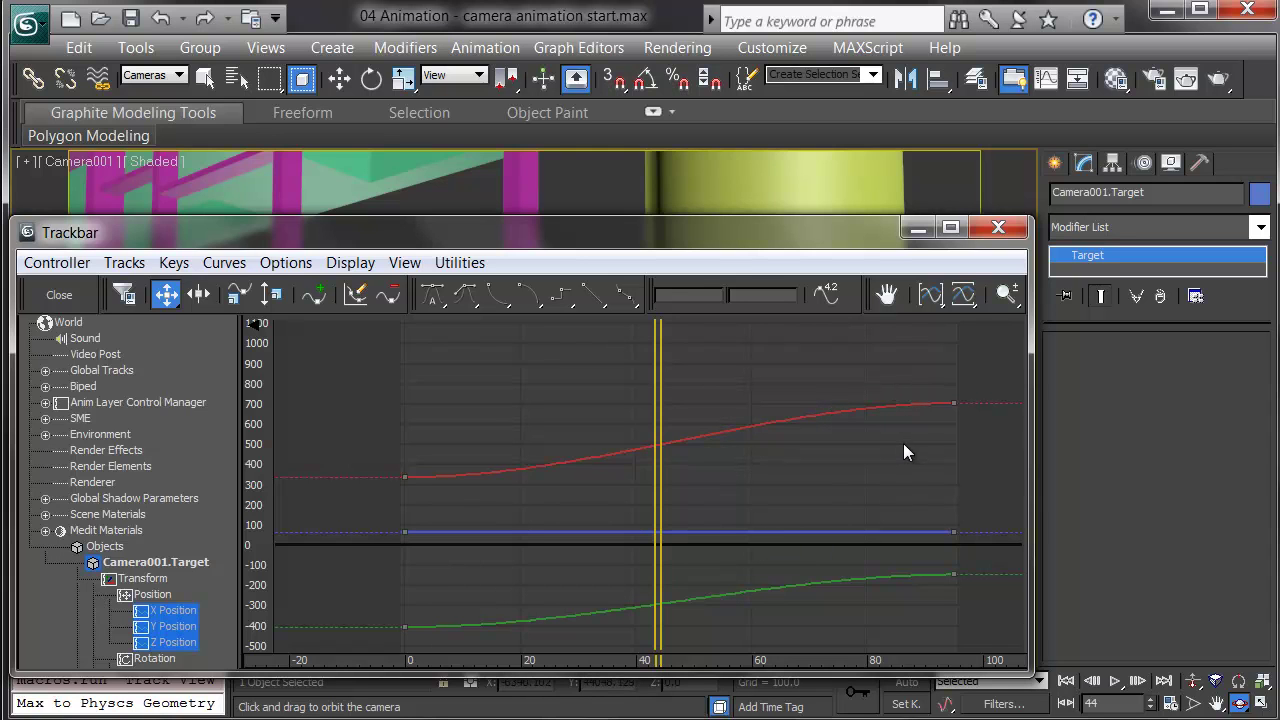
Lengthen the incoming tangent handles of the frame 95 keys on the target's X and Y Position curves to soften the ease-out
click(952, 401)
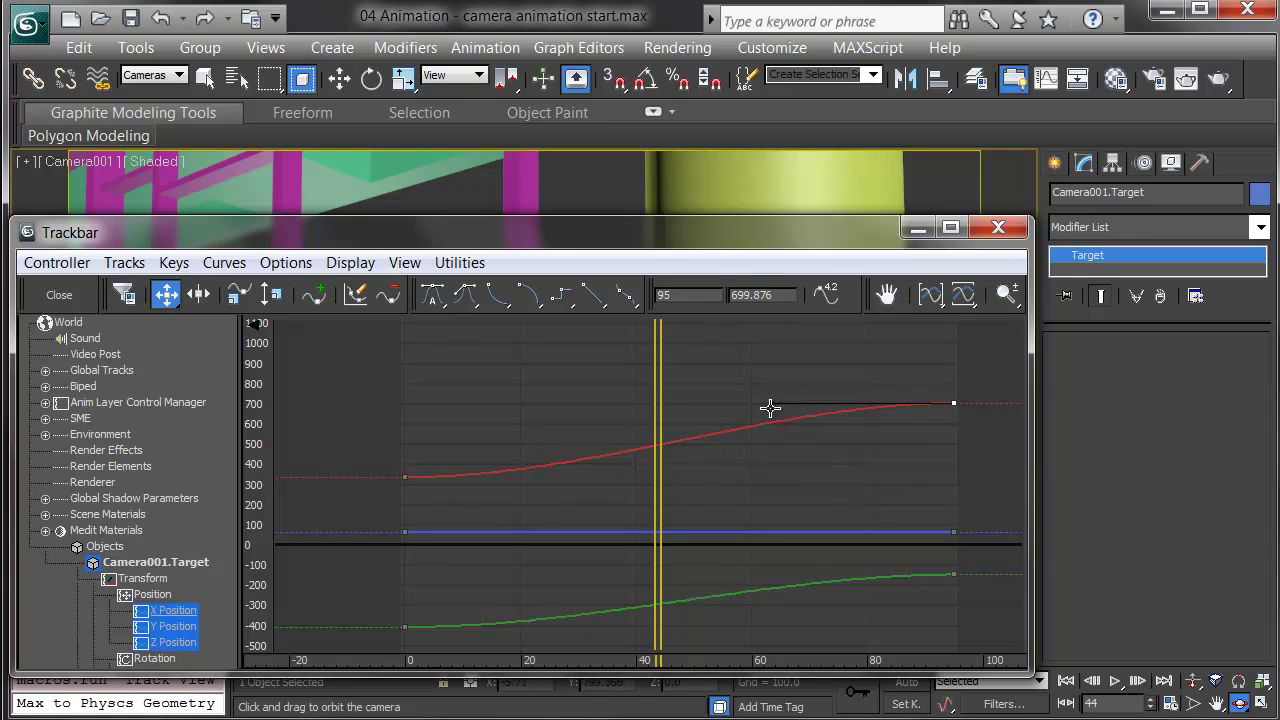
drag(770, 405, 776, 344)
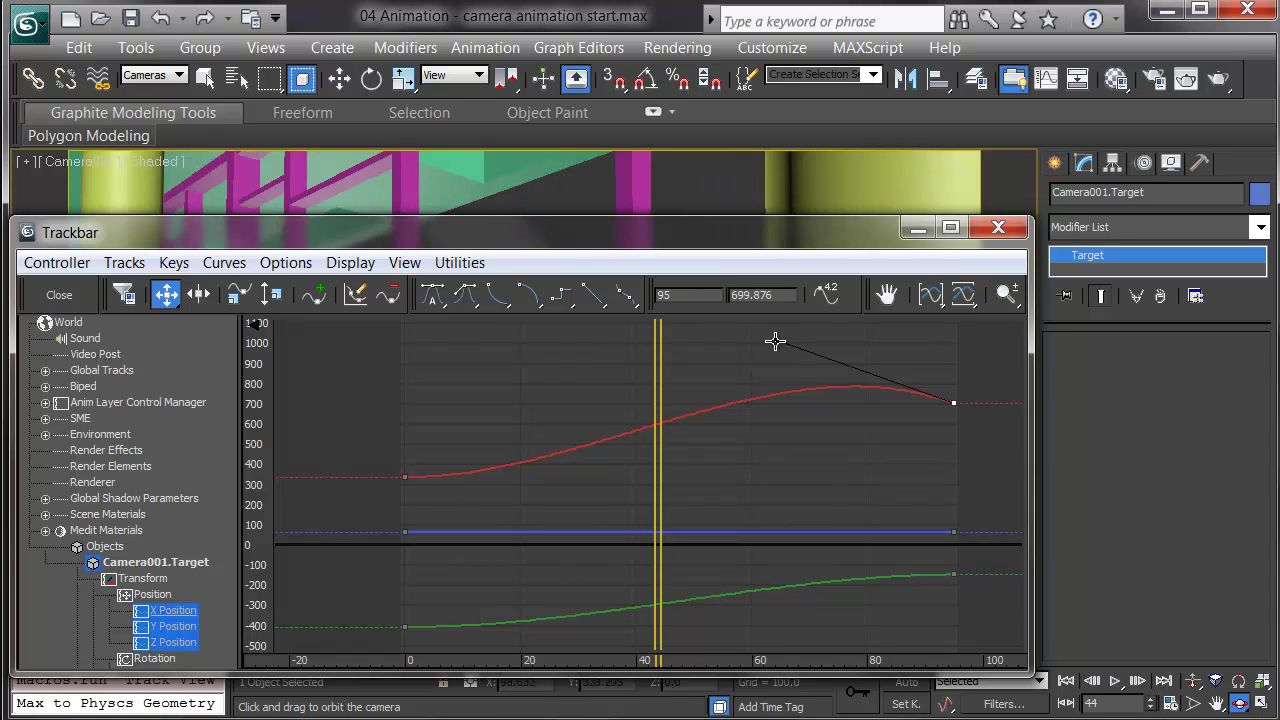
key(ctrl+z)
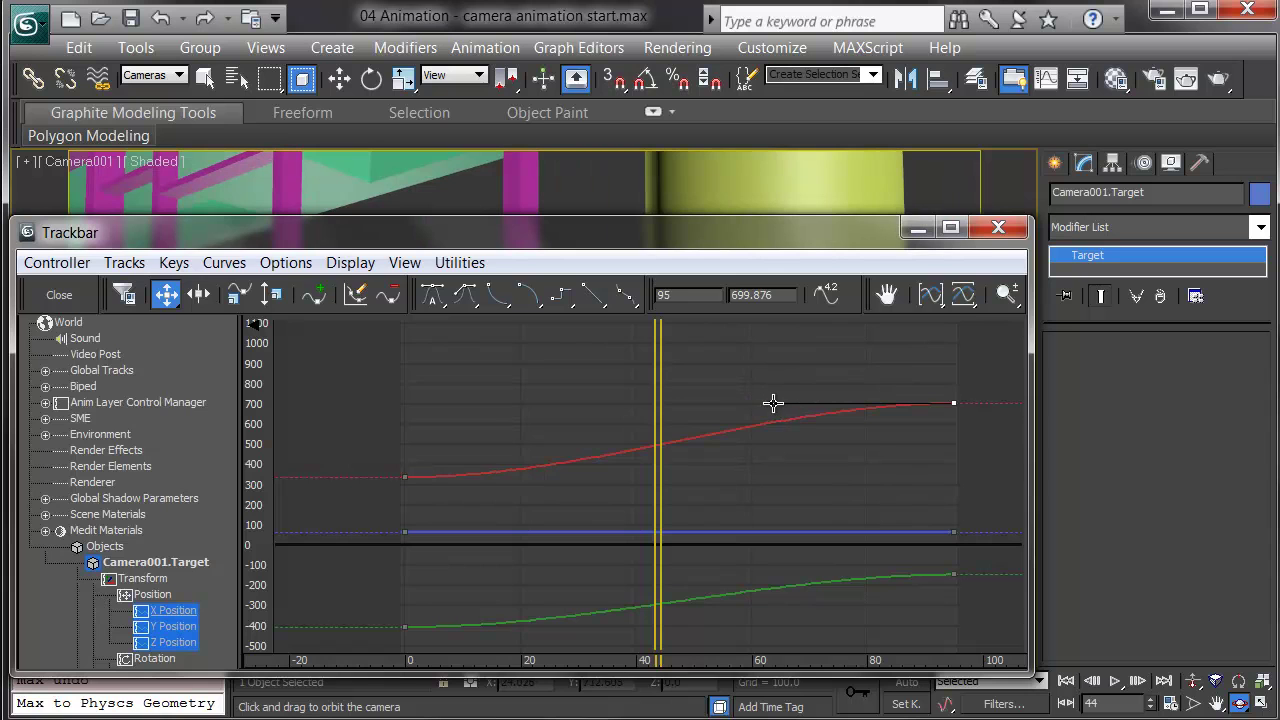
mouse_move(773, 404)
mouse_down()
mouse_move(670, 412)
mouse_move(760, 422)
mouse_up()
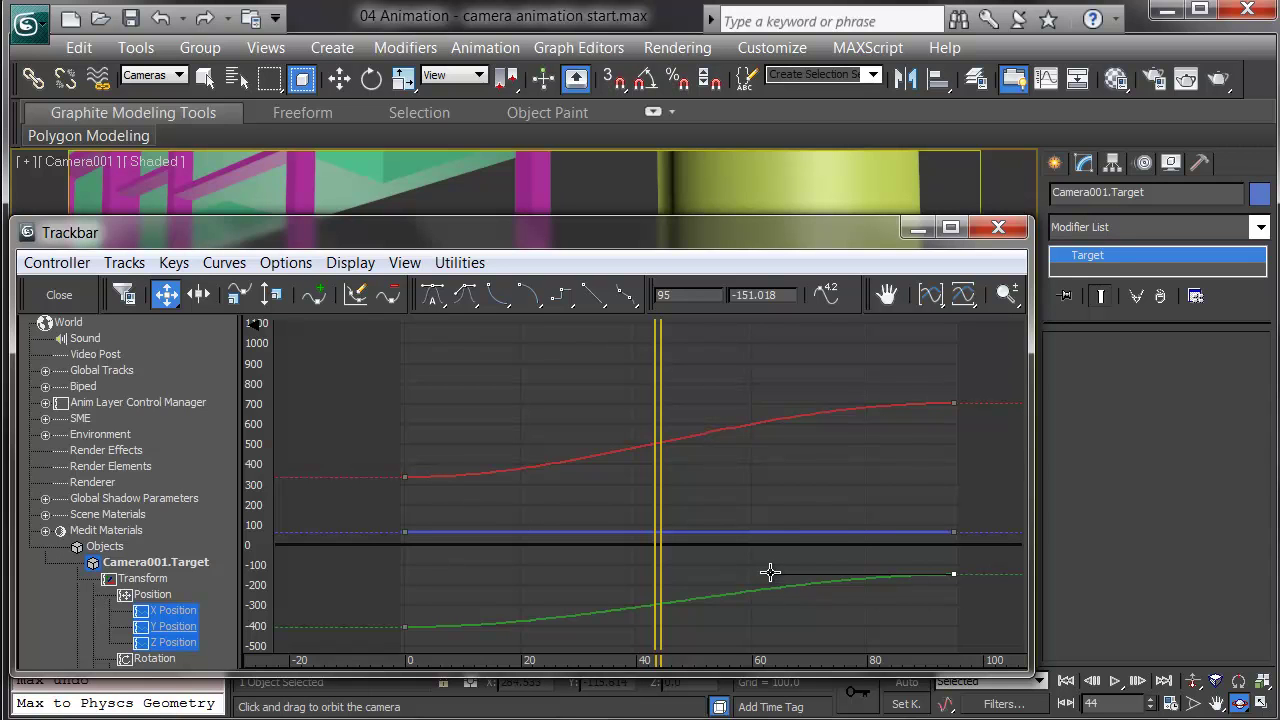
drag(764, 576, 751, 576)
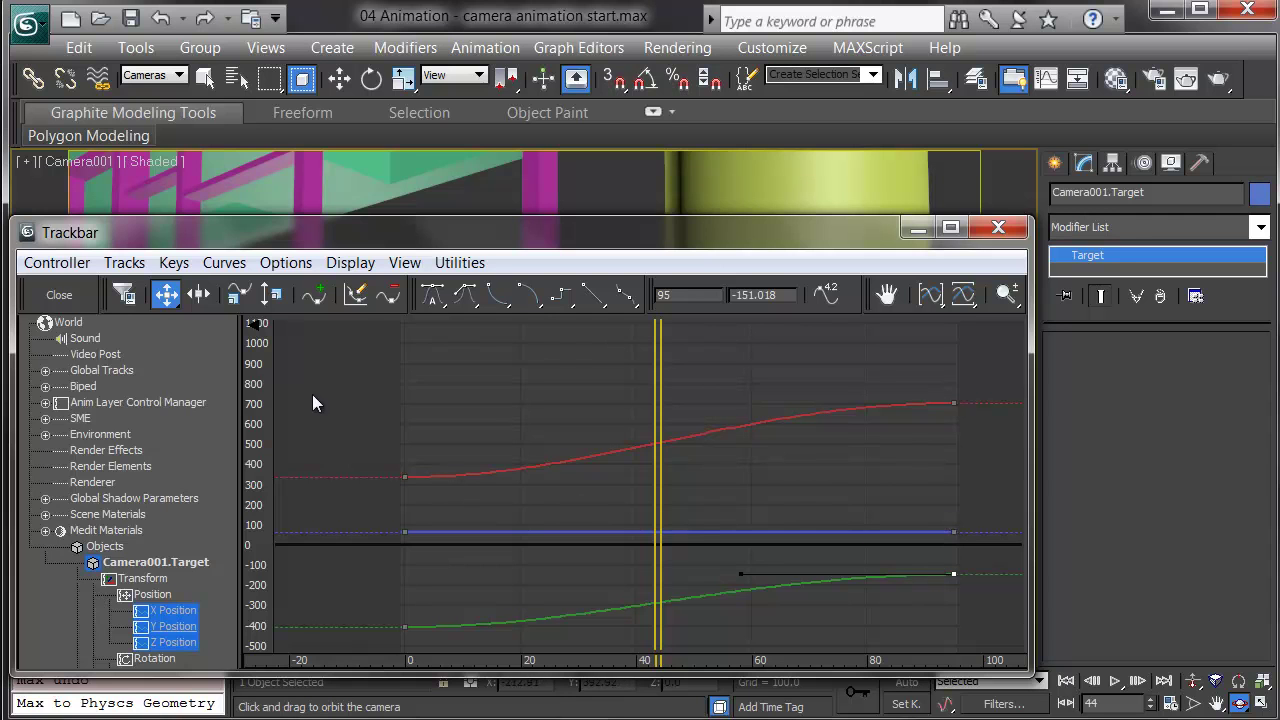
Select Camera001 and lengthen the incoming tangent handles of its frame 95 keys on the X and Y Position curves
right_click(659, 187)
right_click(659, 188)
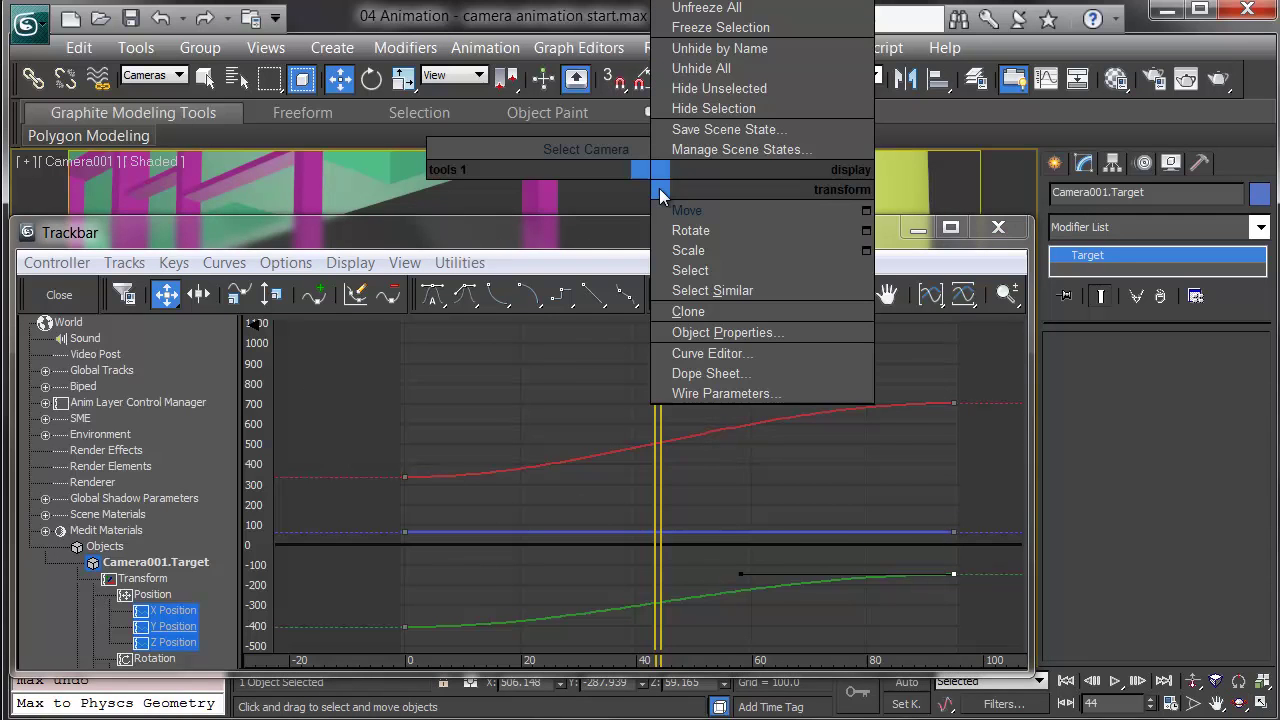
click(580, 152)
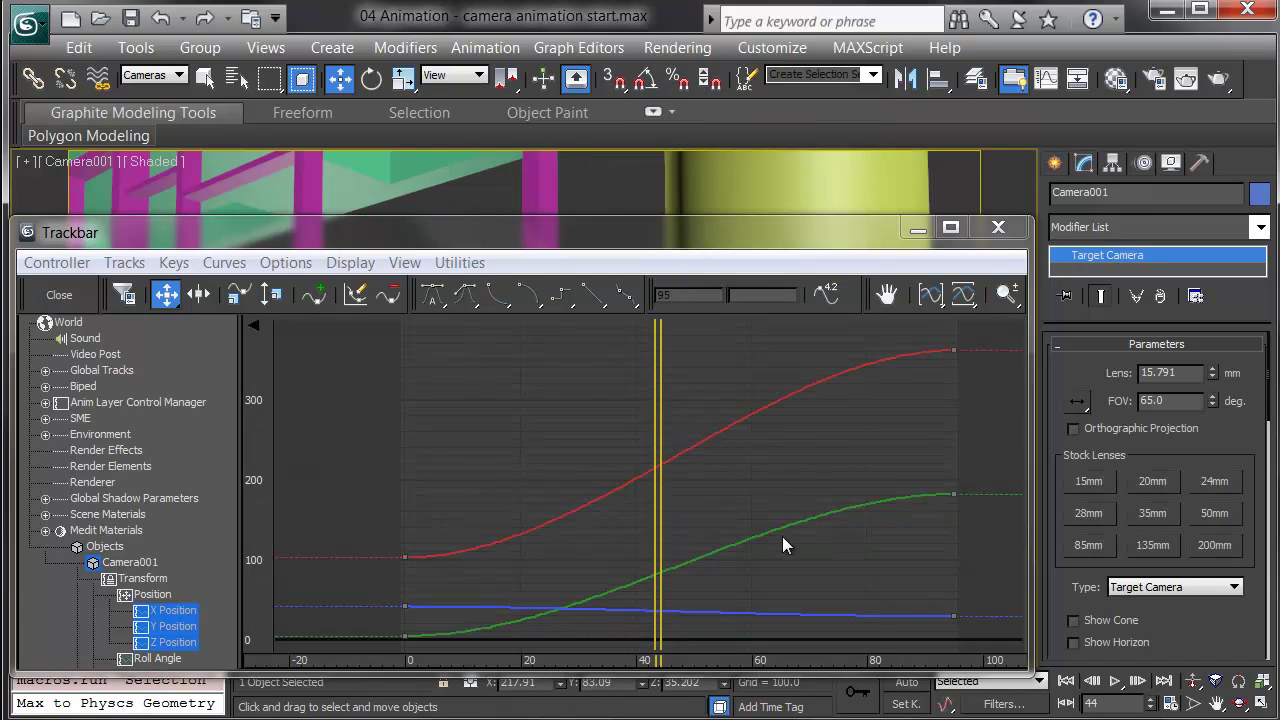
drag(895, 333, 977, 381)
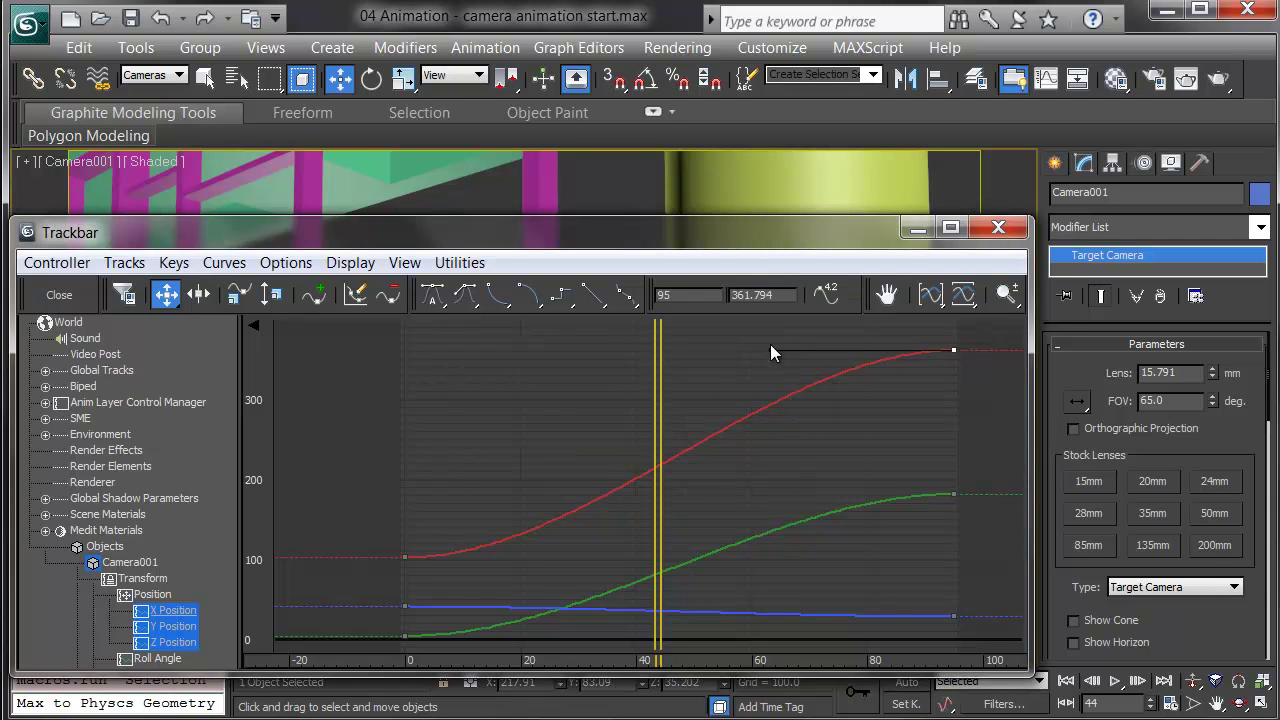
drag(769, 348, 745, 351)
drag(967, 520, 967, 520)
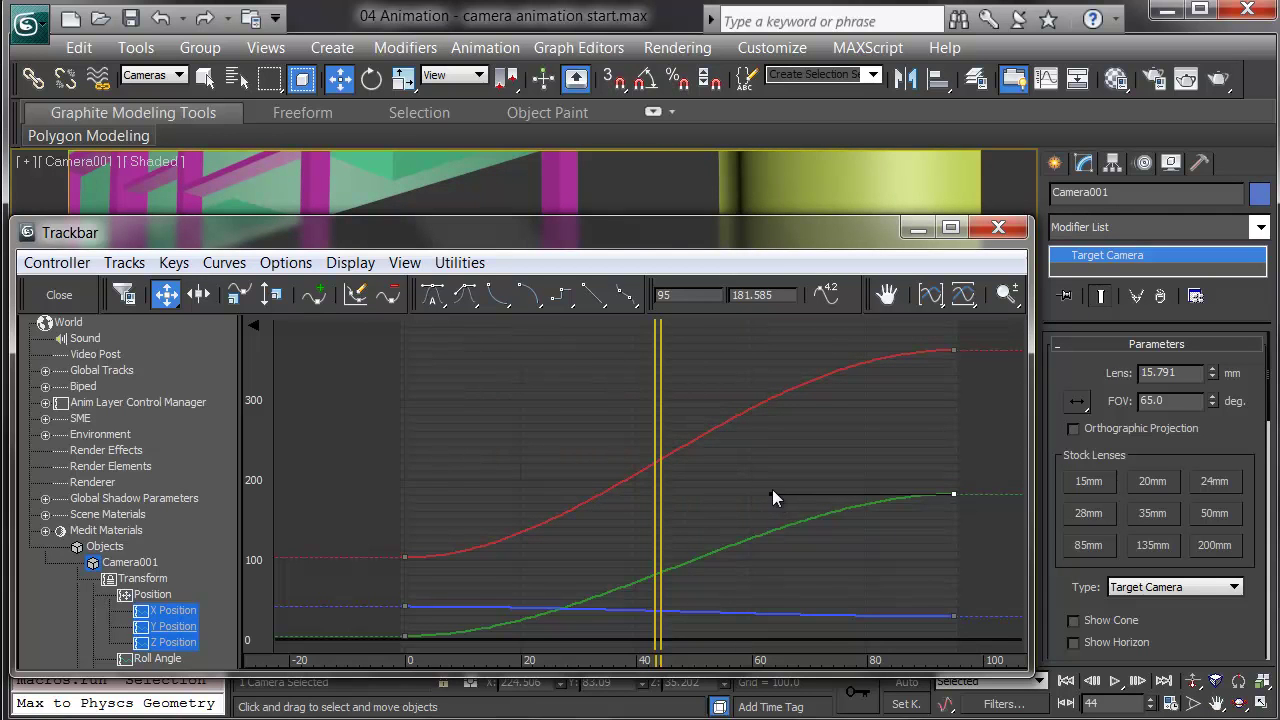
drag(772, 491, 741, 491)
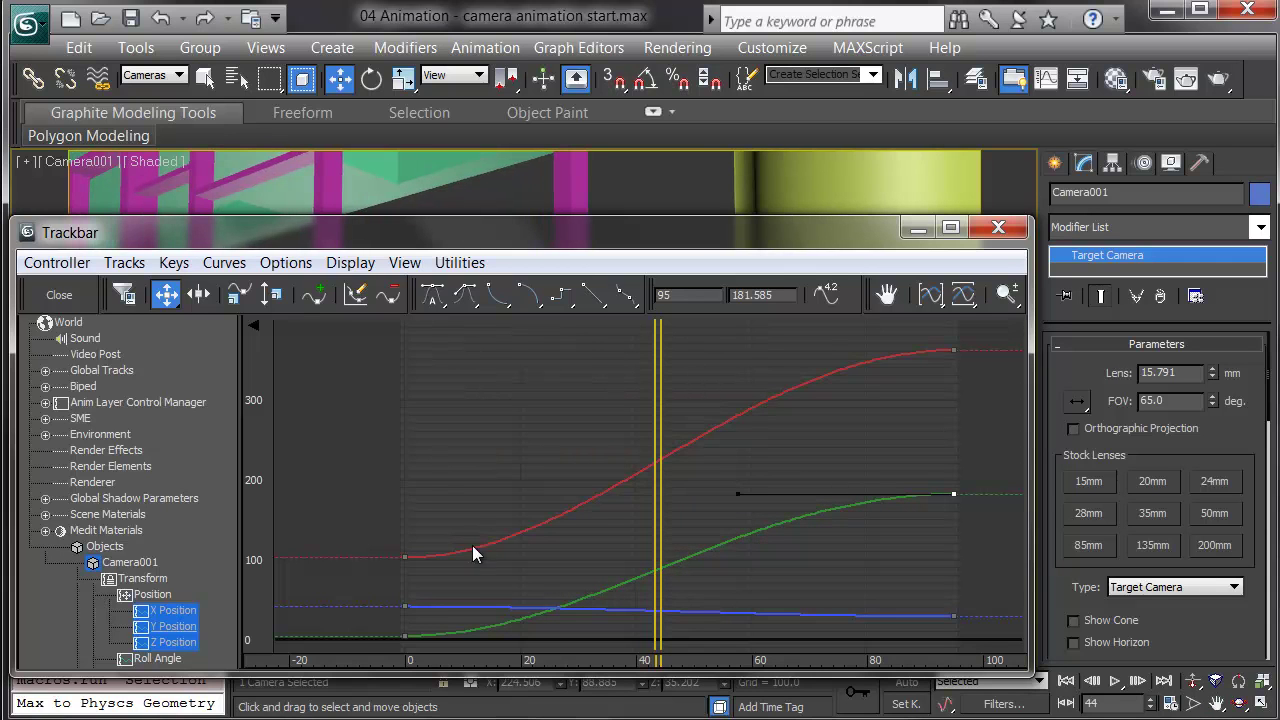
Close the curve editor and play the camera animation from frame 0 to check the smoothed move
click(59, 294)
click(1066, 681)
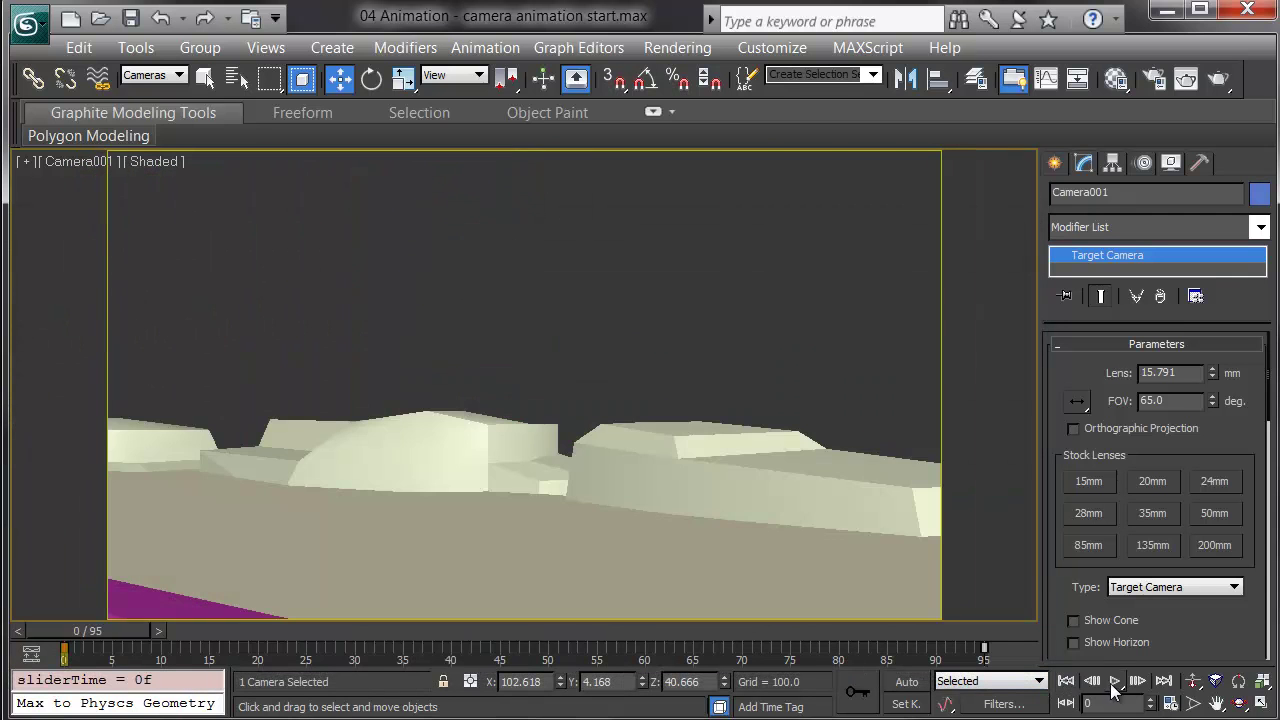
click(1115, 681)
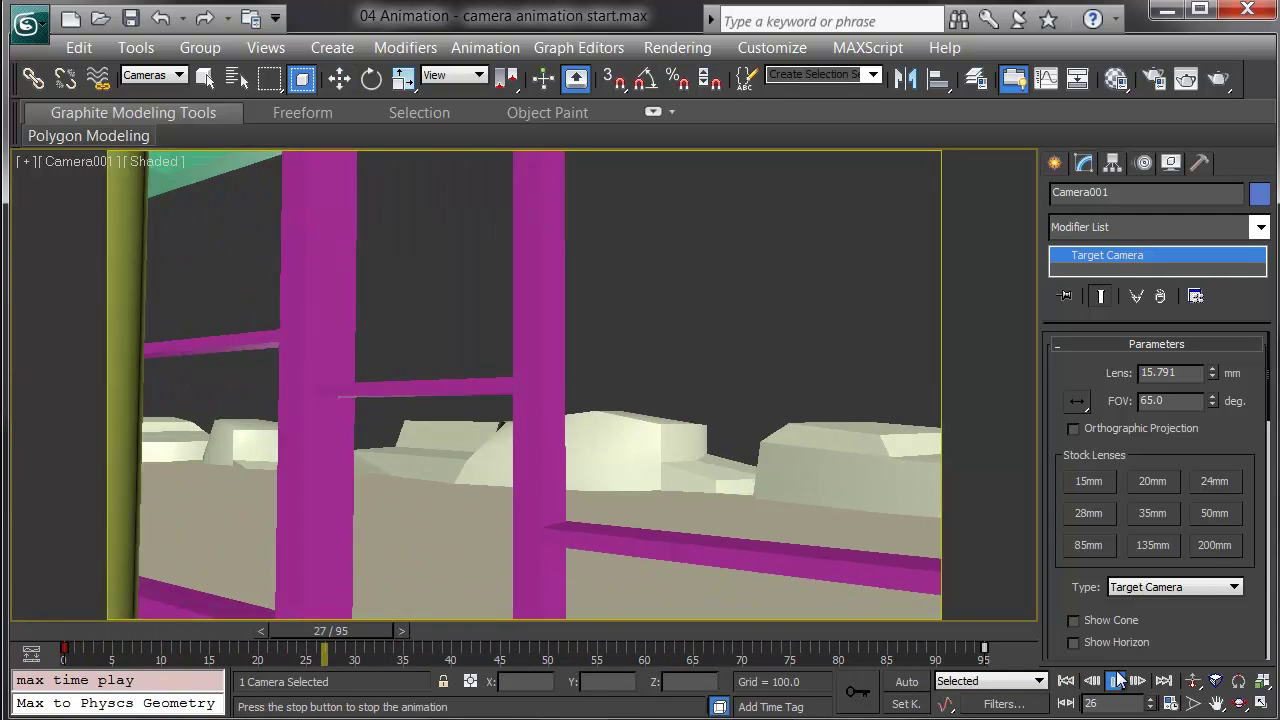